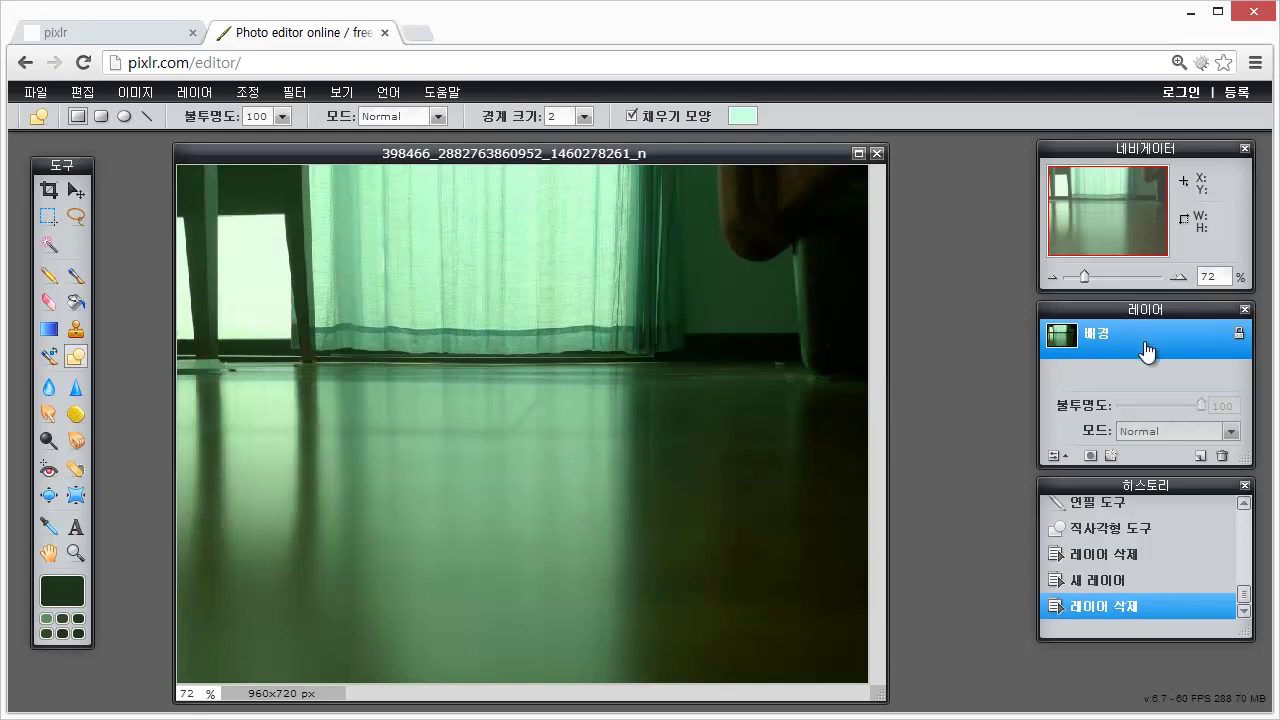
- Collapse the Layers panel's opacity and blend mode settings and switch to the Brush tool
left_click(1064, 453)
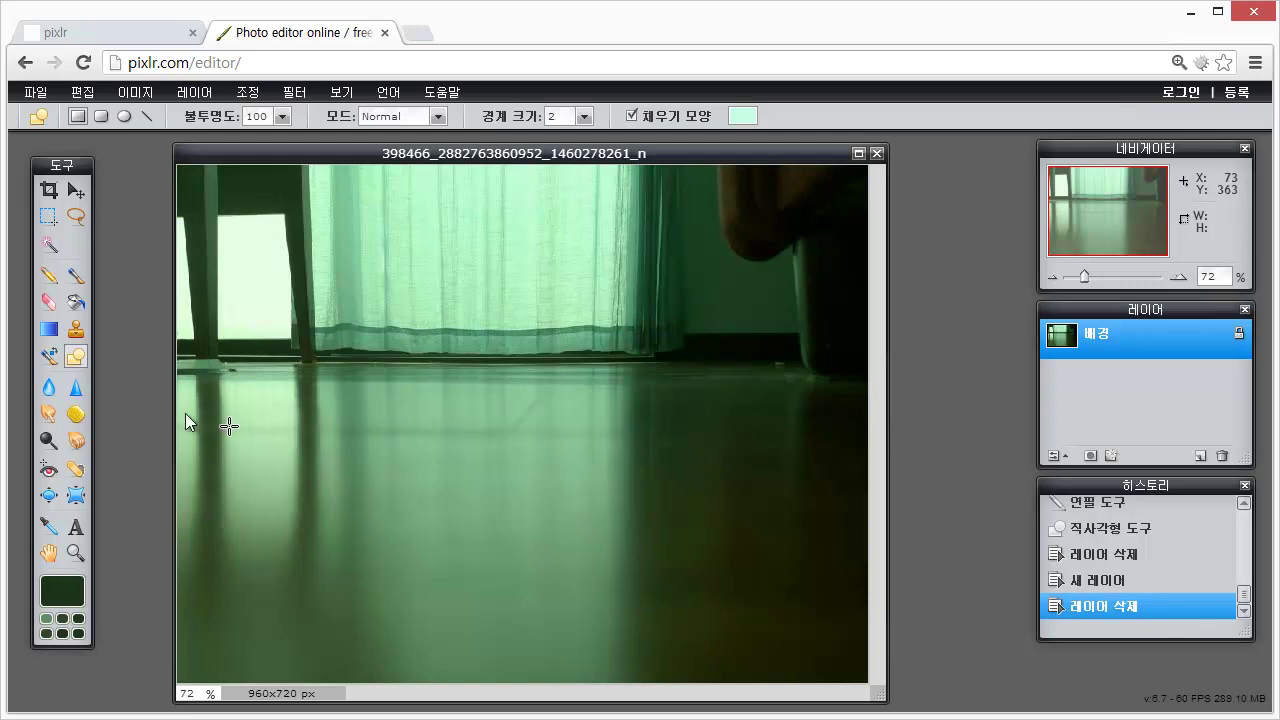
left_click(76, 280)
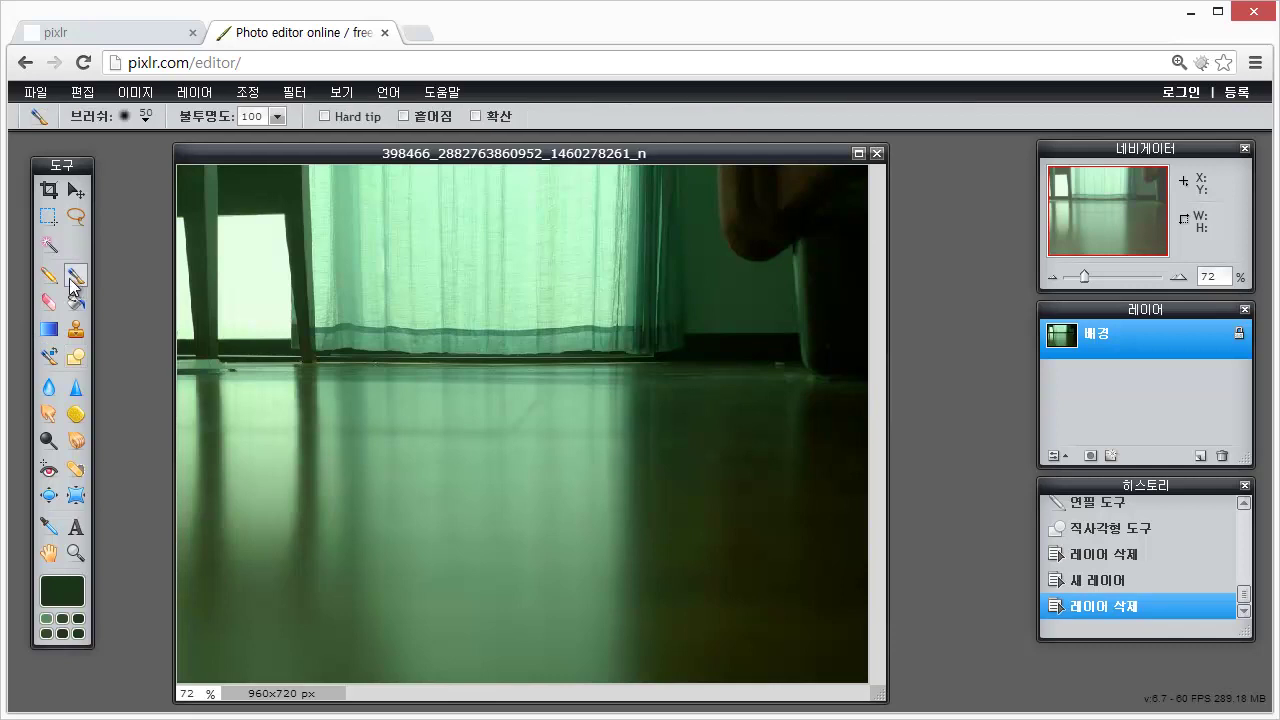
- Draw two dark Trail pencil strokes across the floor at size 3, amount 90
left_click(48, 275)
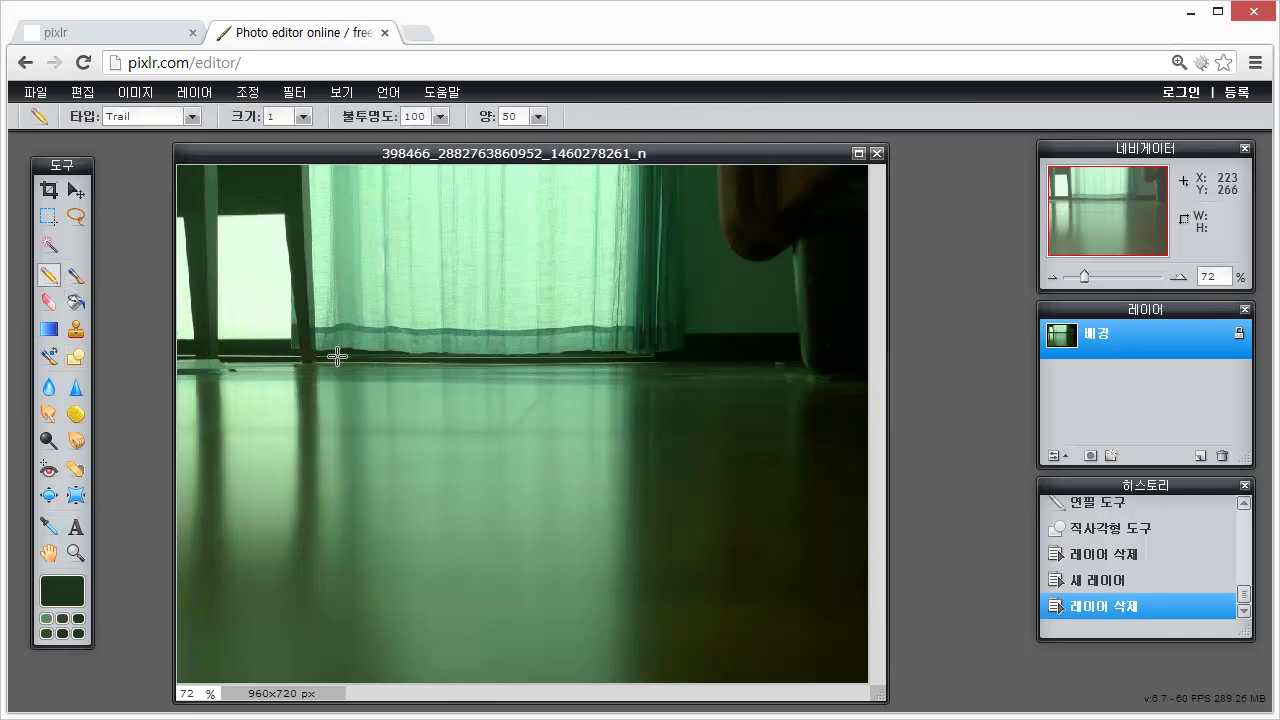
left_click(305, 117)
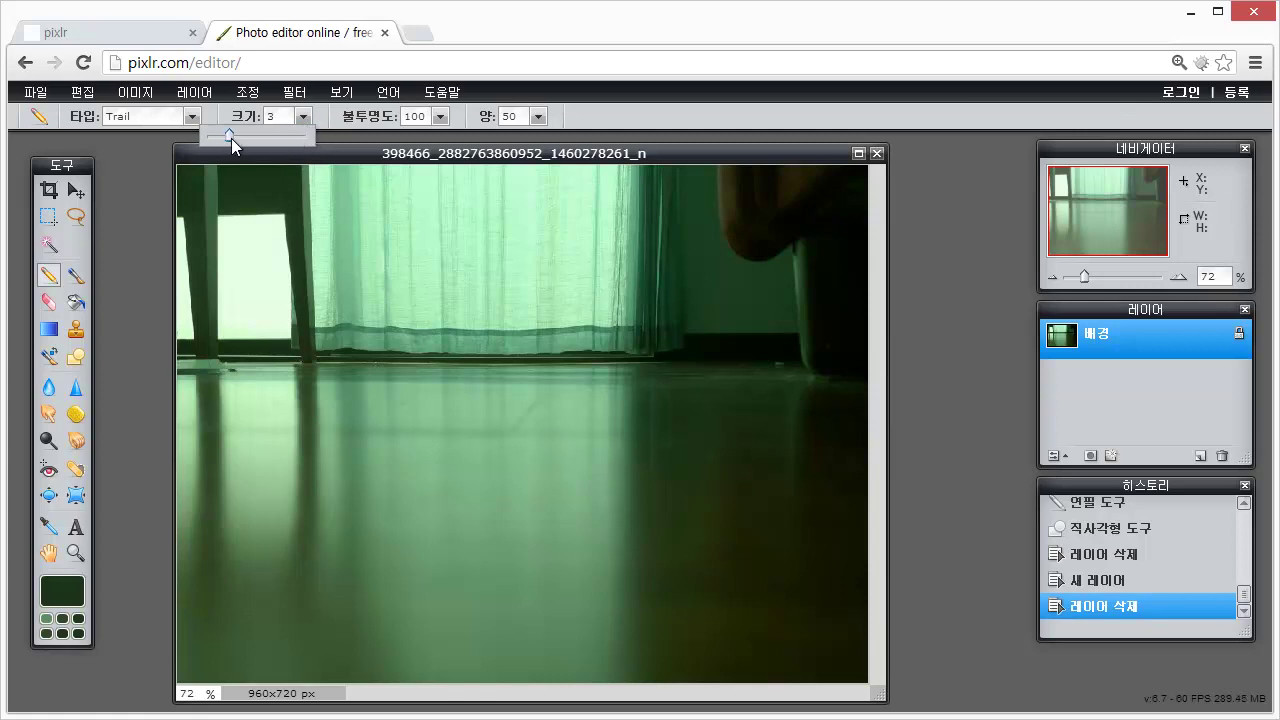
left_click(538, 117)
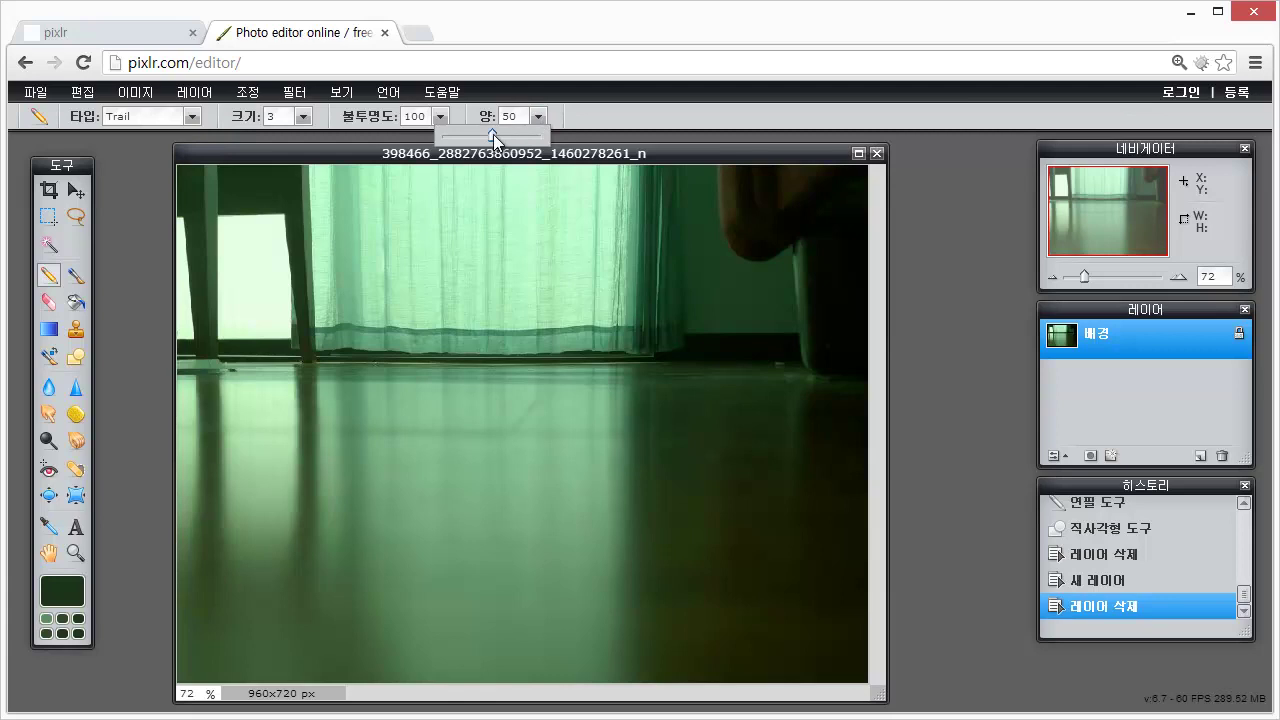
mouse_move(415, 370)
left_mouse_down()
mouse_move(560, 532)
mouse_move(619, 452)
left_mouse_up()
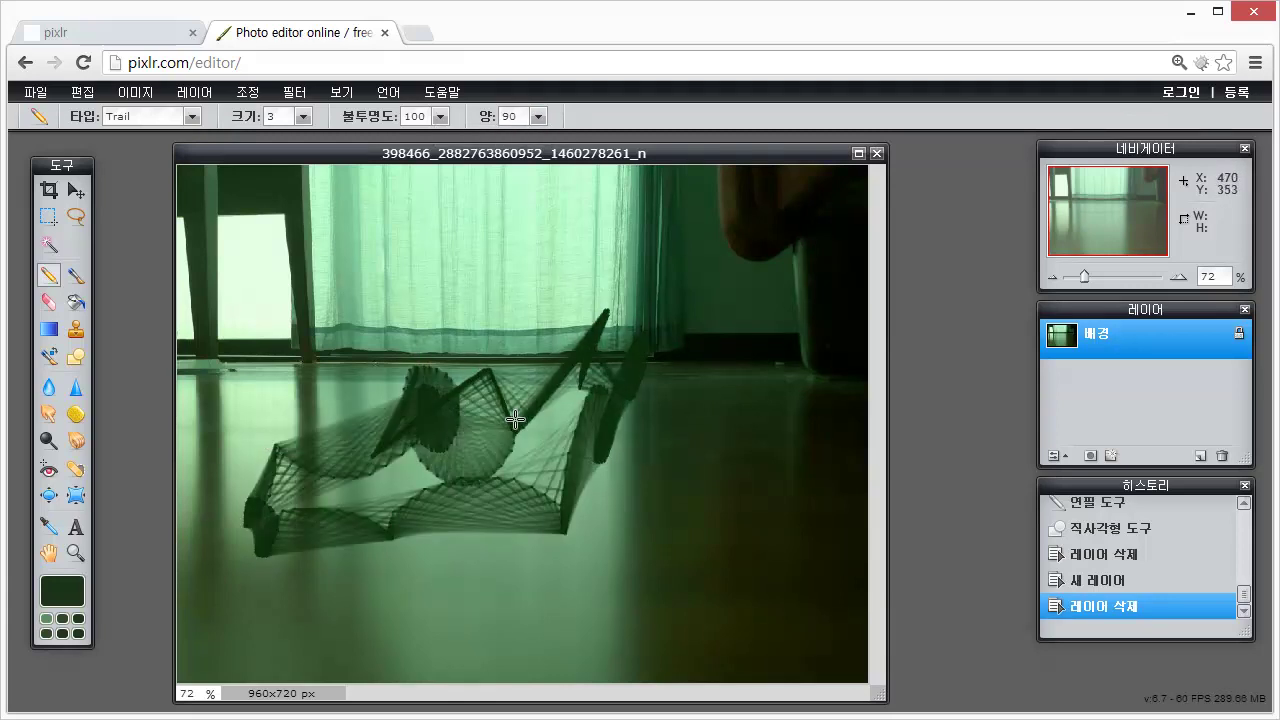
left_click_drag(733, 521, 663, 554)
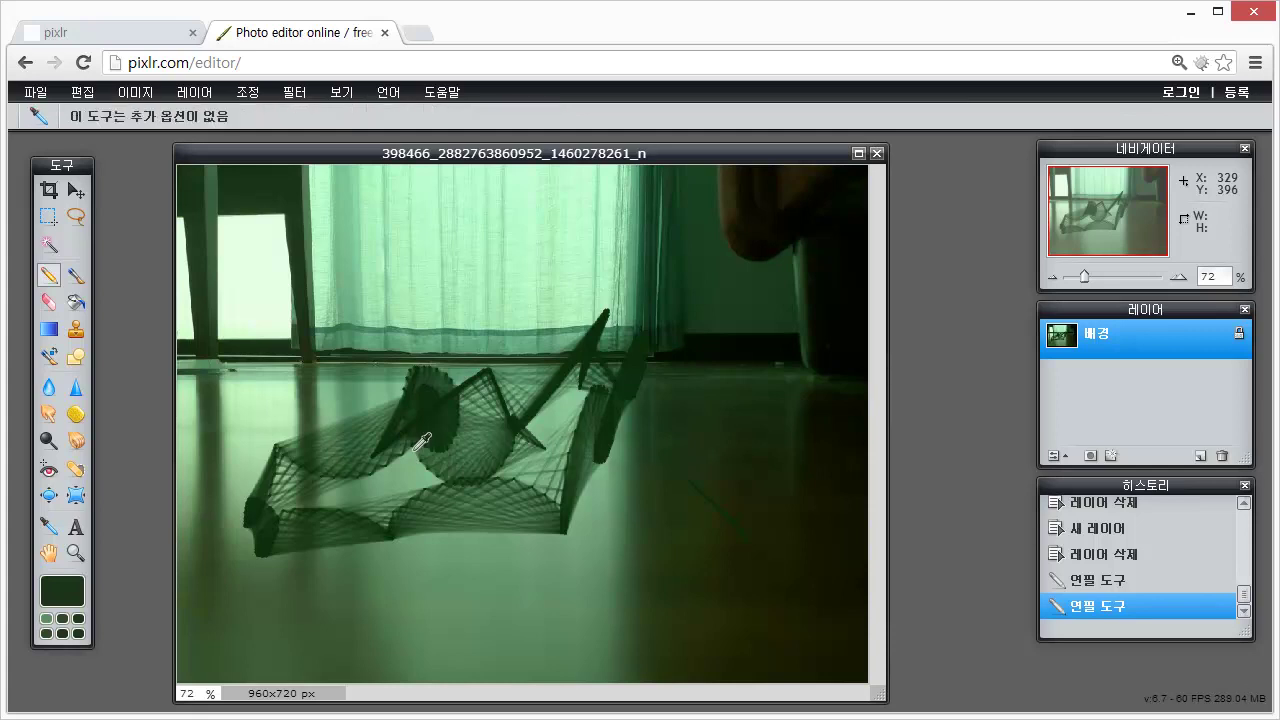
- Undo the strokes, draw a zigzag Trail scribble on a new Layer 4, then hide it
key("ctrl+z")
key("ctrl+z")
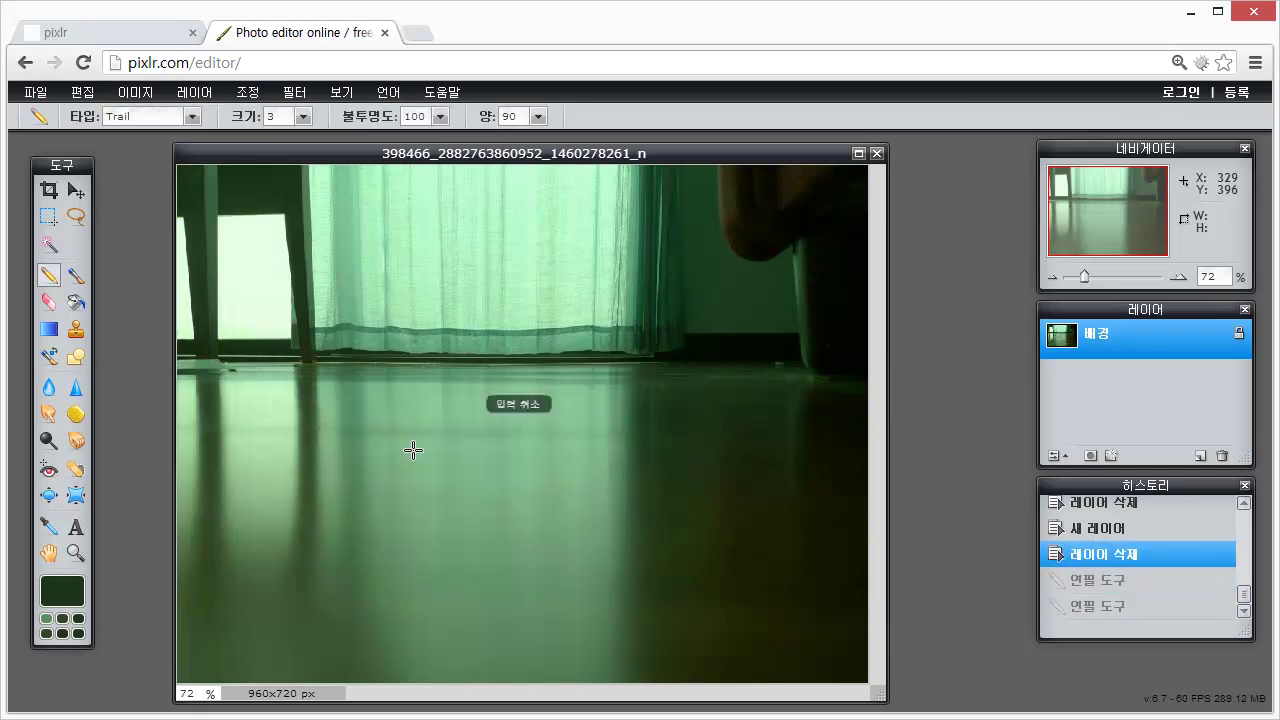
left_click(1202, 455)
mouse_move(276, 409)
left_mouse_down()
mouse_move(425, 497)
mouse_move(300, 287)
mouse_move(512, 585)
mouse_move(470, 580)
left_mouse_up()
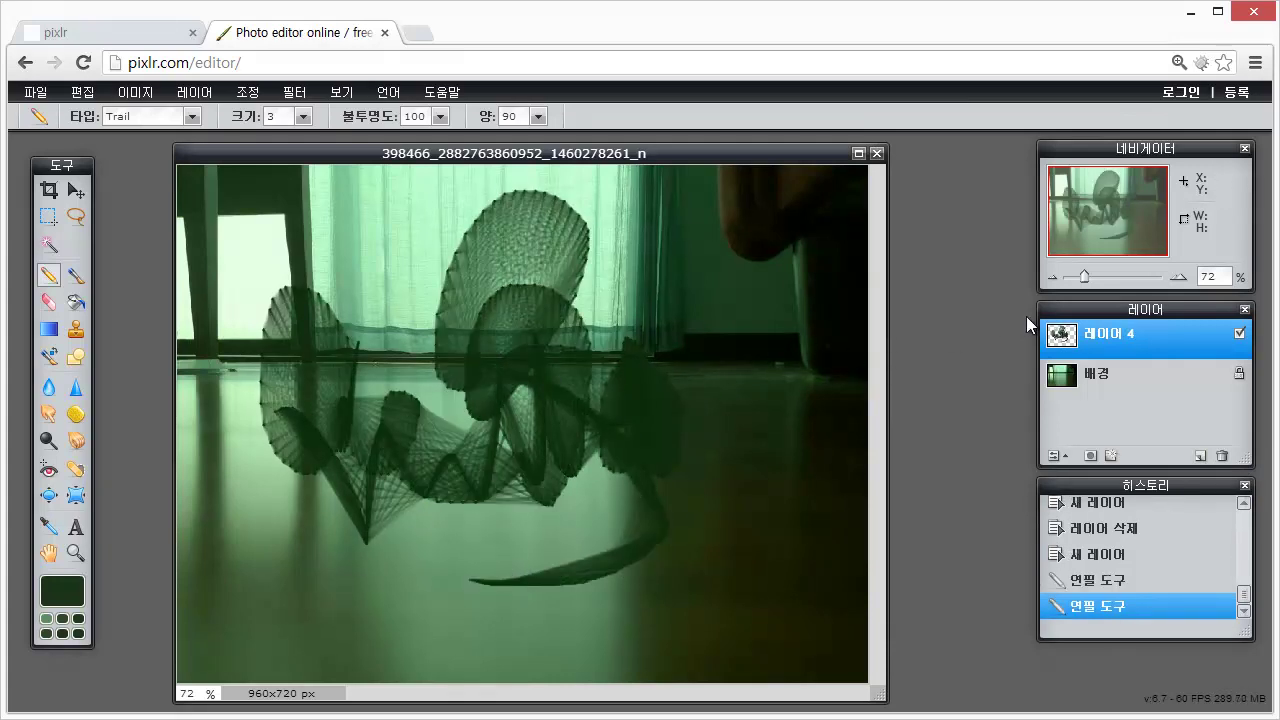
left_click(1240, 336)
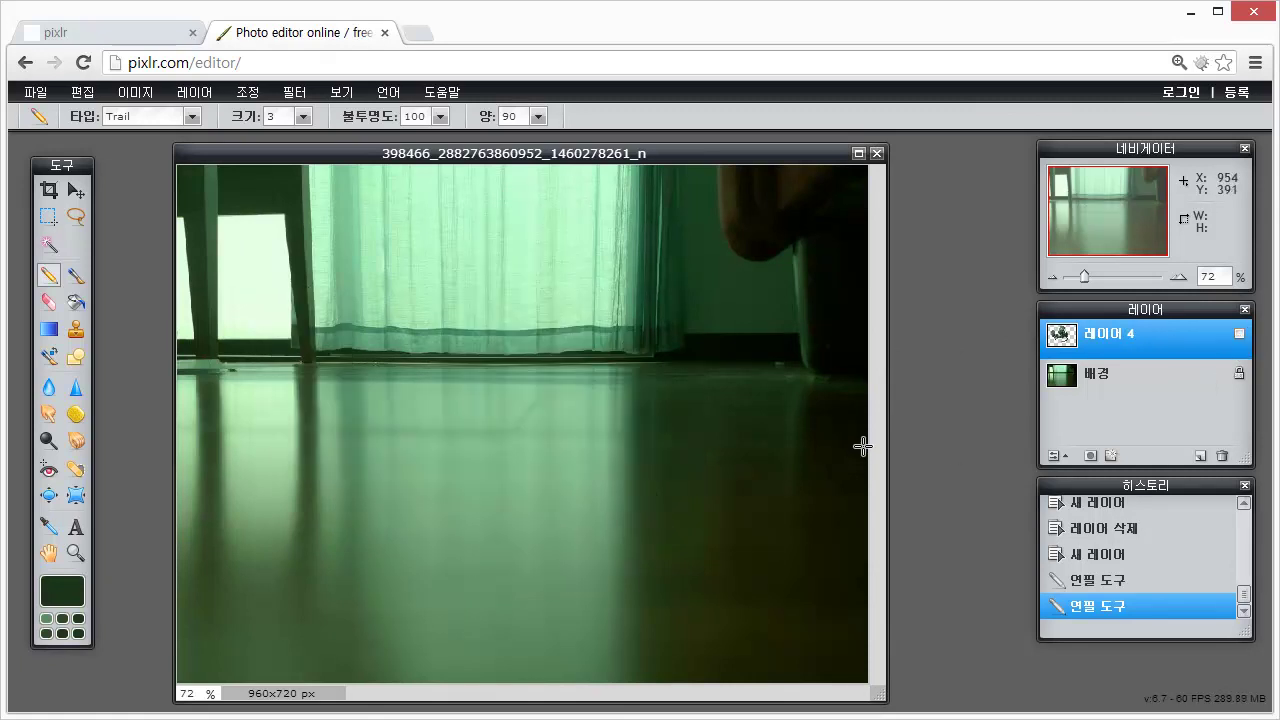
- Toggle Layer 4's visibility several times, ending with its zigzag scribble shown
left_click(1240, 336)
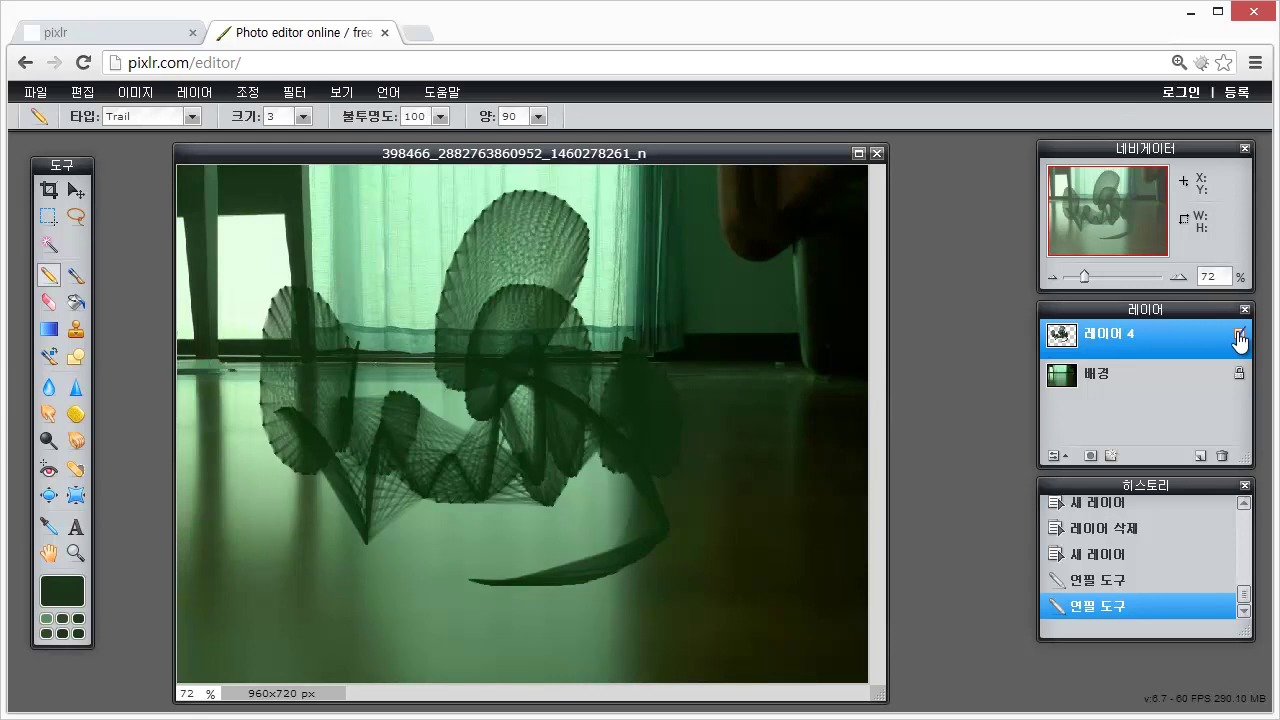
left_click(1240, 336)
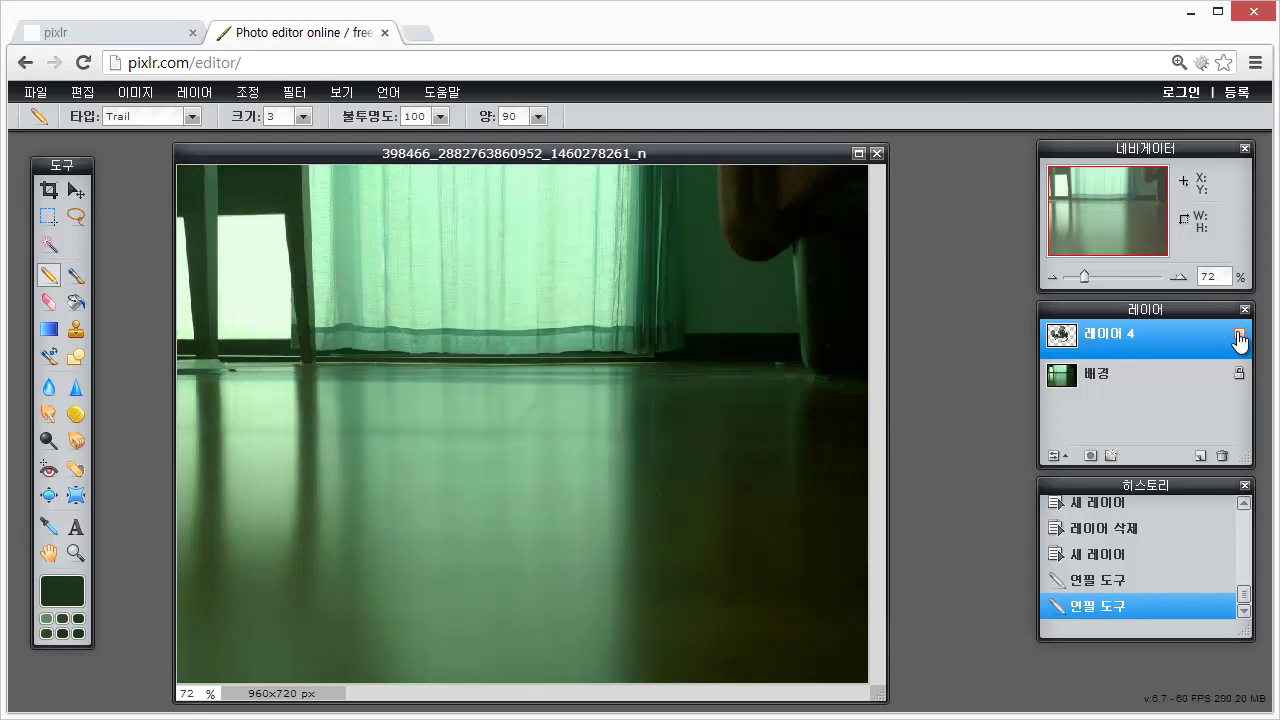
left_click(1240, 336)
left_click(1240, 336)
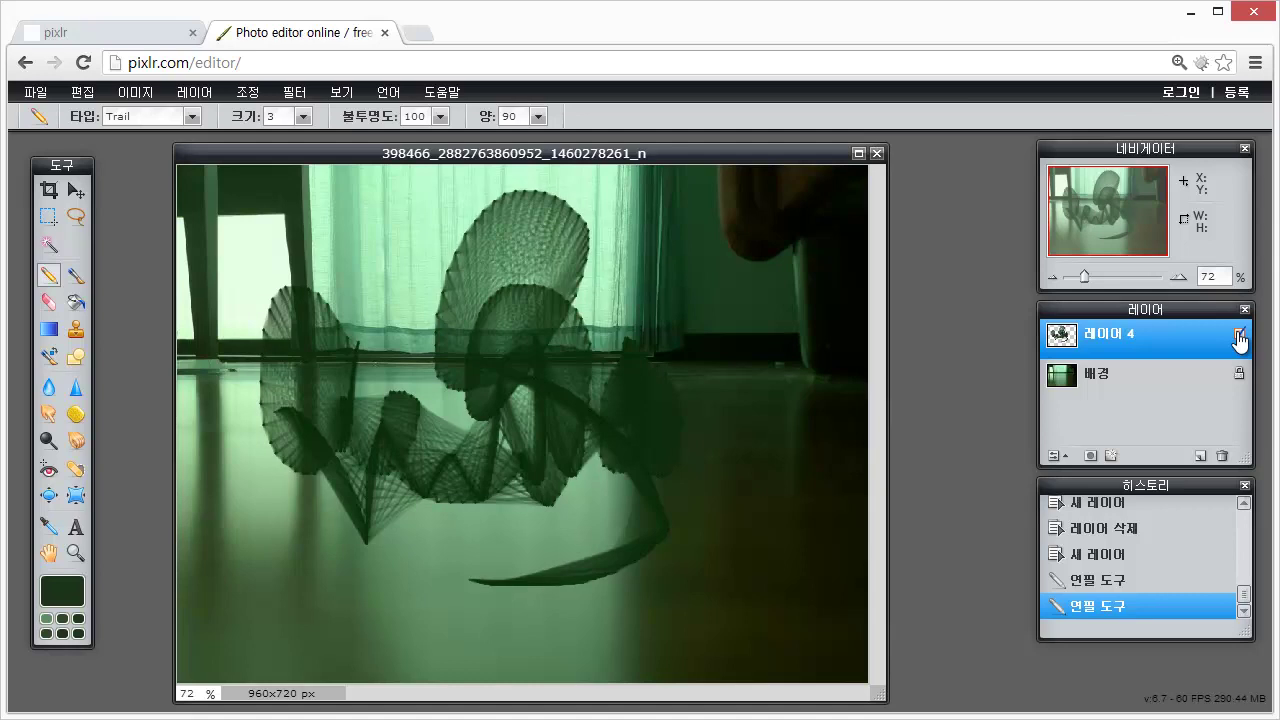
left_click(1240, 336)
left_click(1240, 336)
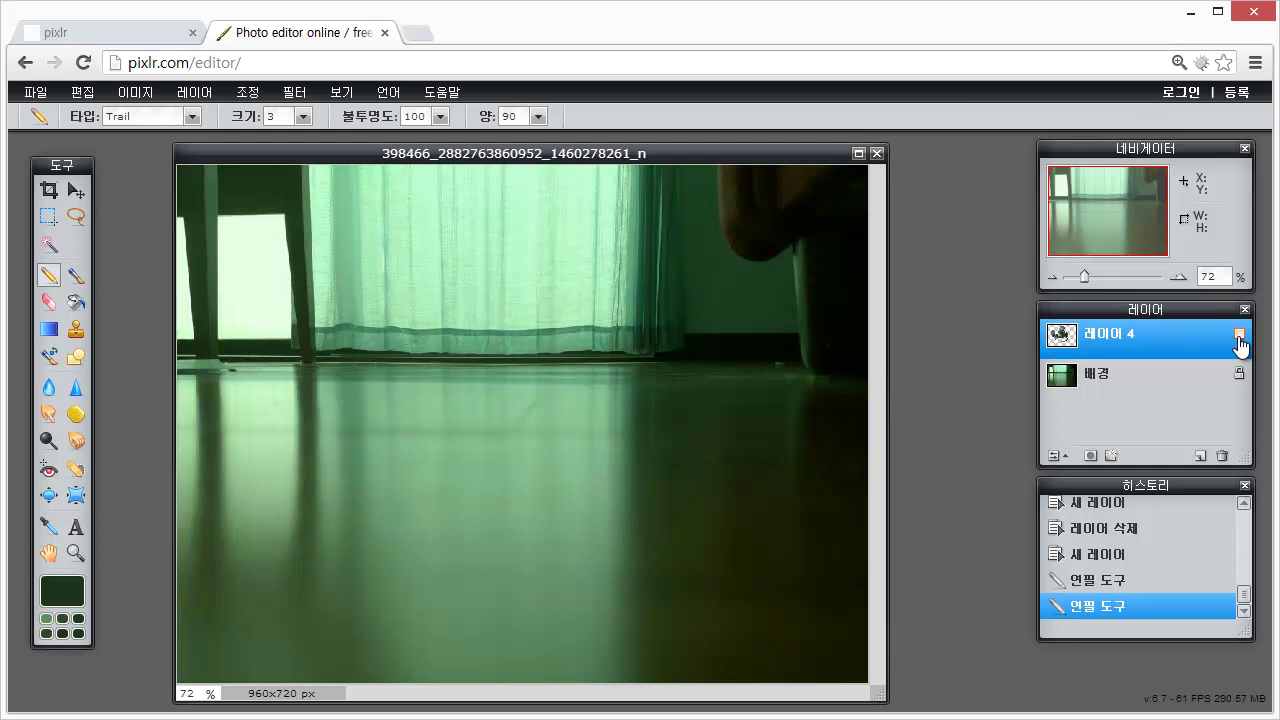
left_click(1240, 336)
left_click(1240, 336)
left_click(1240, 336)
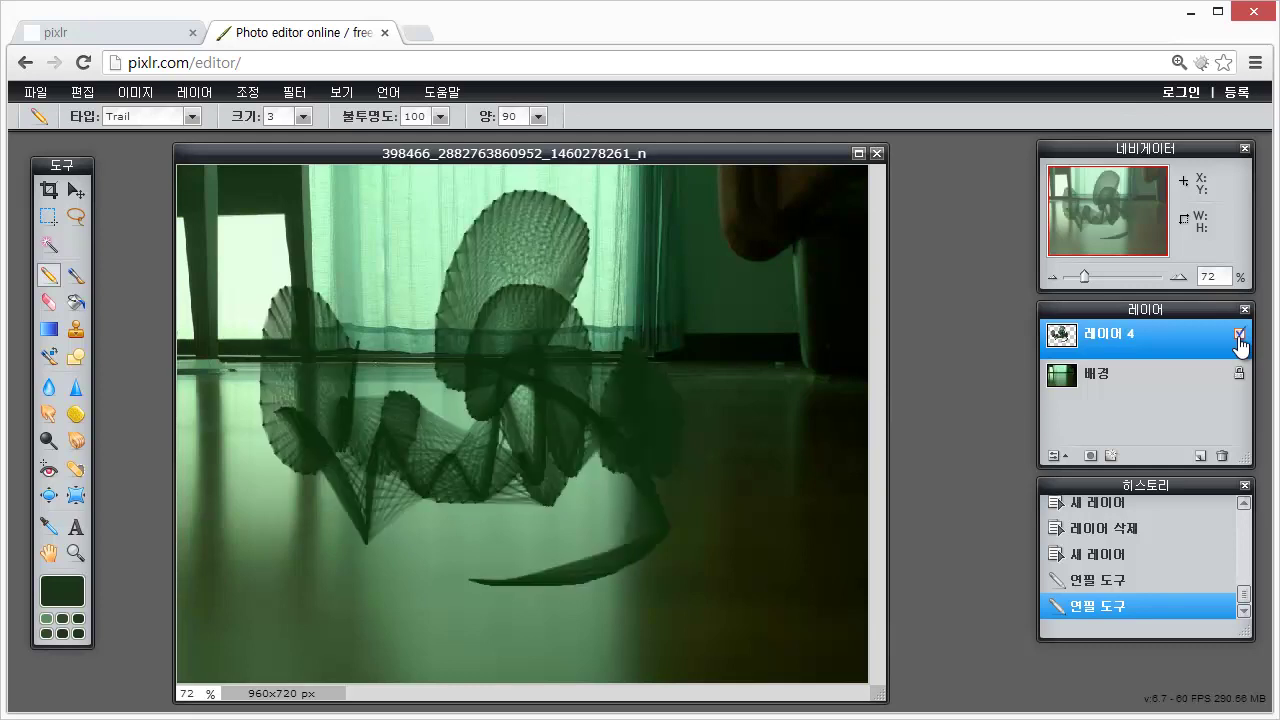
- Erase Layer 4's scribble piece by piece with rectangular marquee selections, then deselect
left_click(48, 216)
left_click_drag(678, 195, 348, 313)
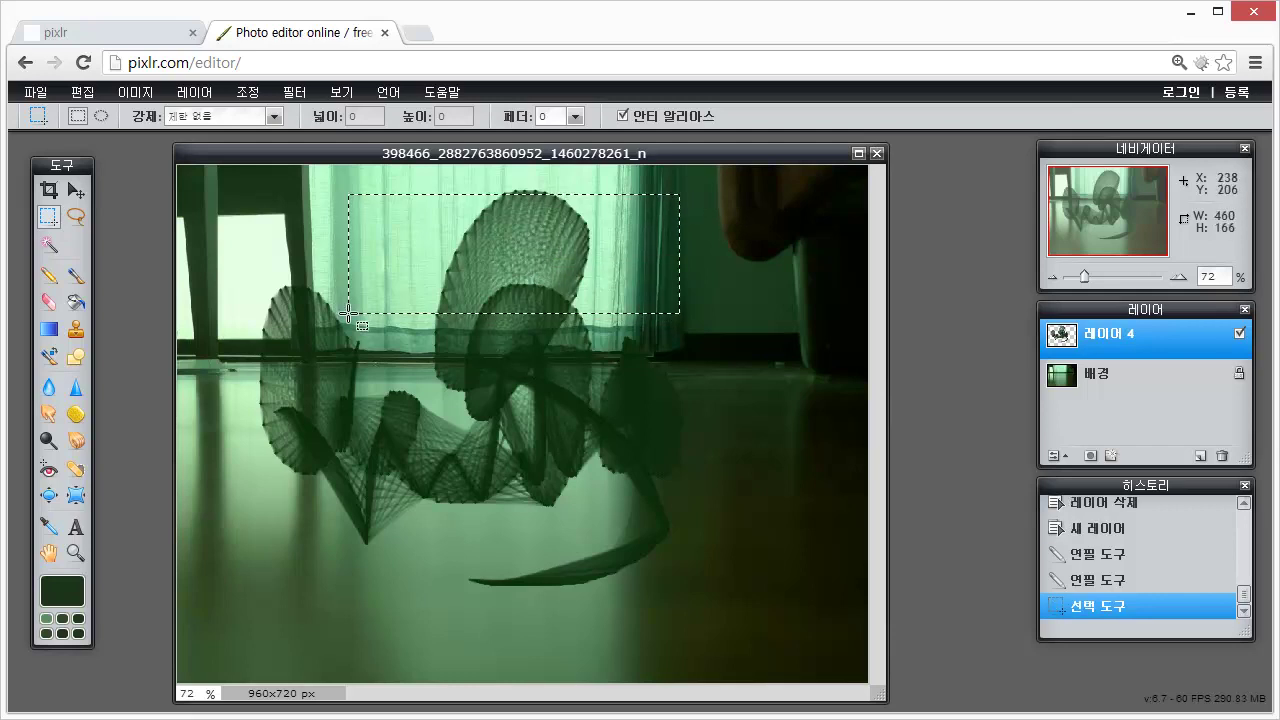
key("Delete")
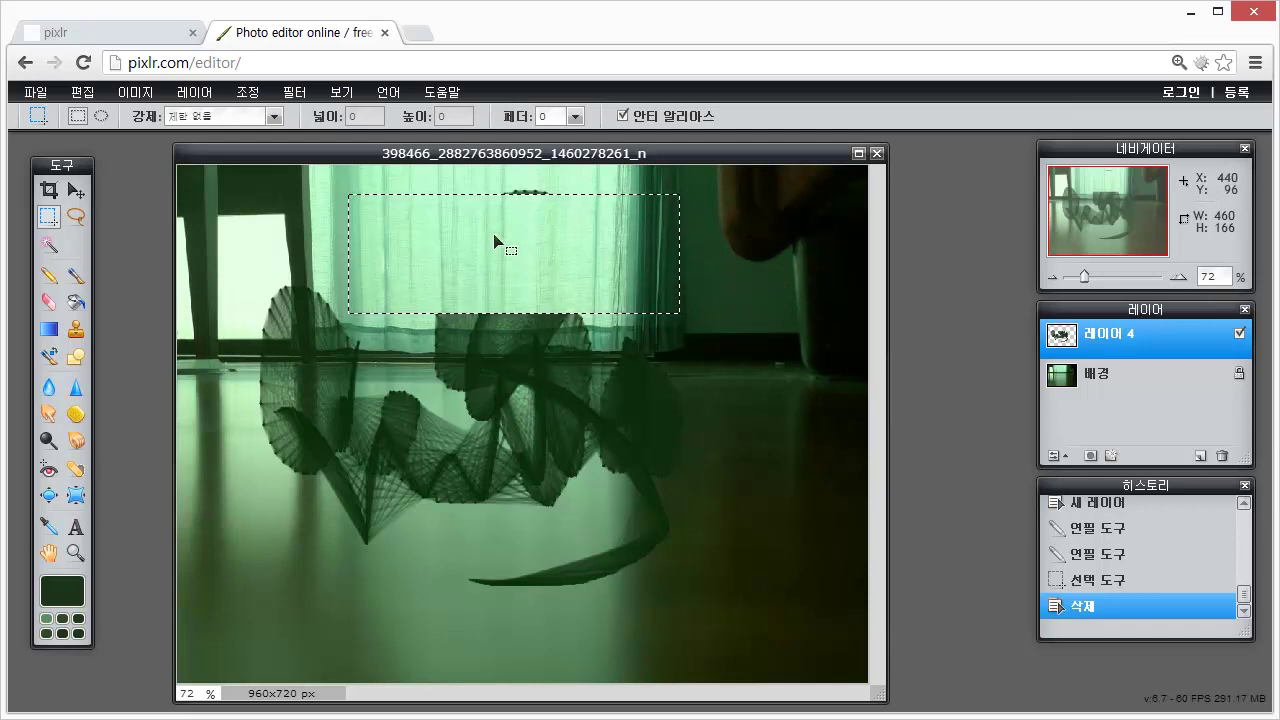
left_click_drag(726, 242, 456, 176)
key("Delete")
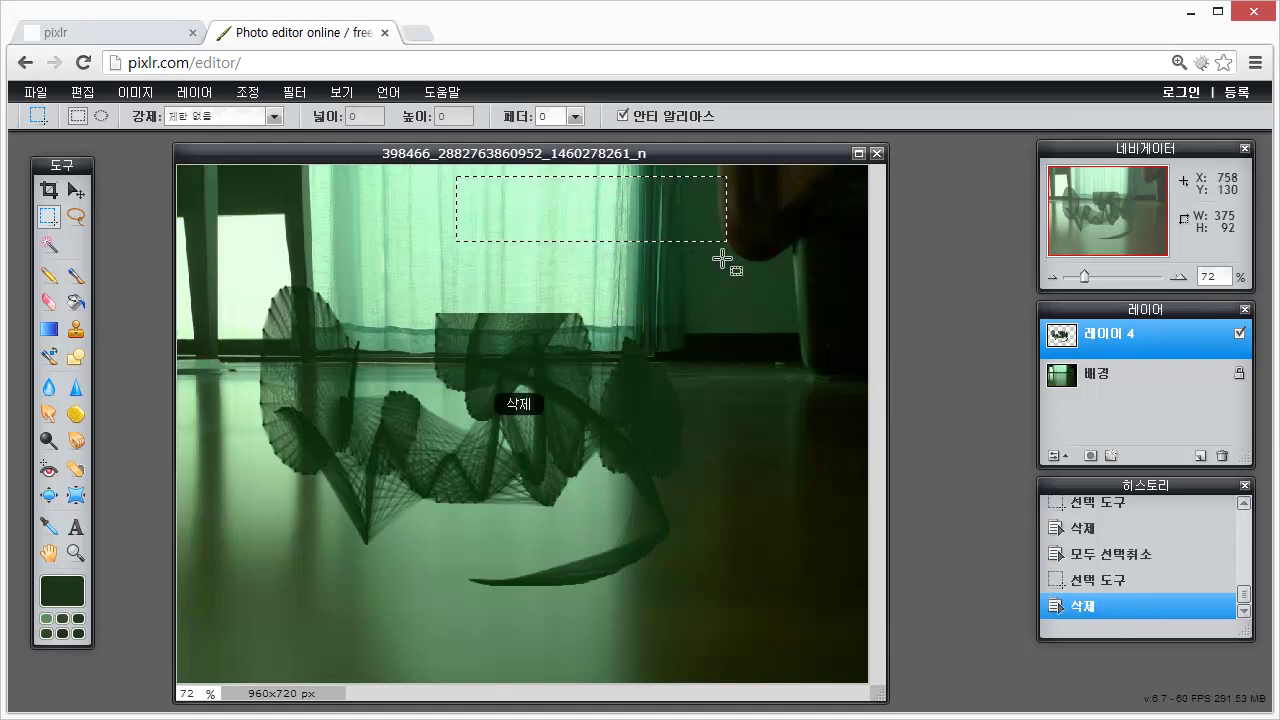
left_click(722, 374)
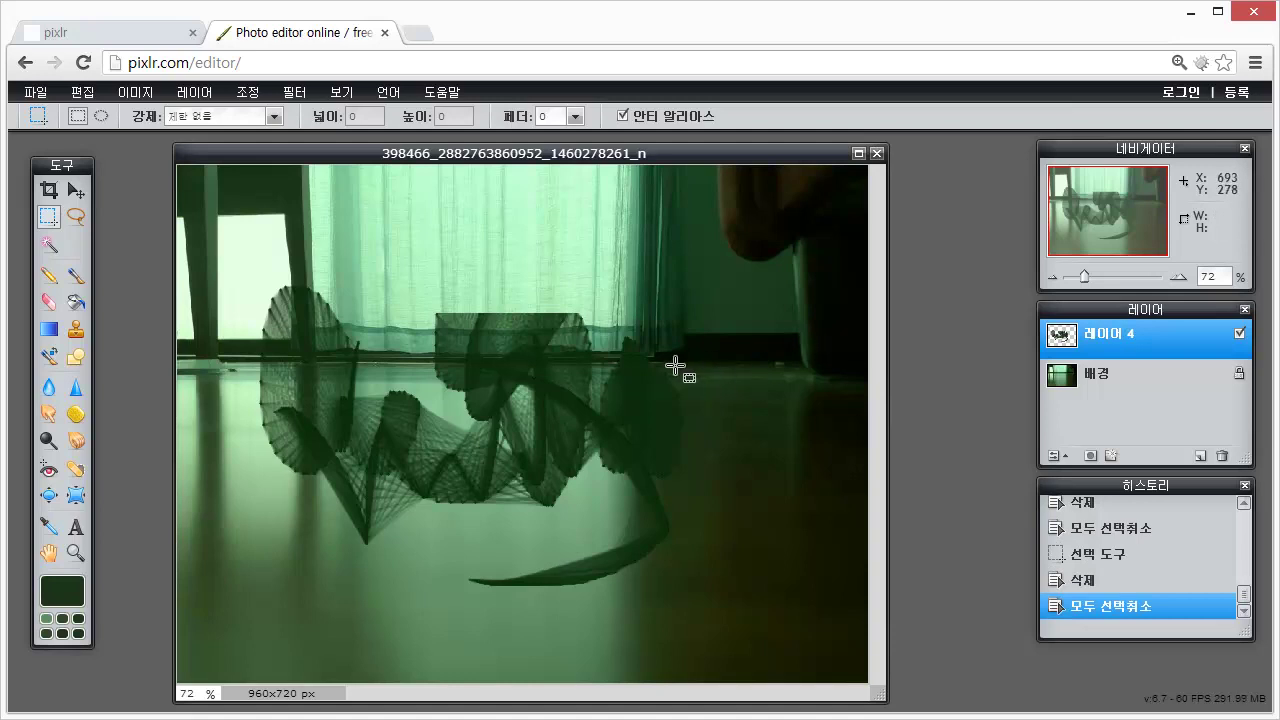
left_click_drag(229, 246, 783, 623)
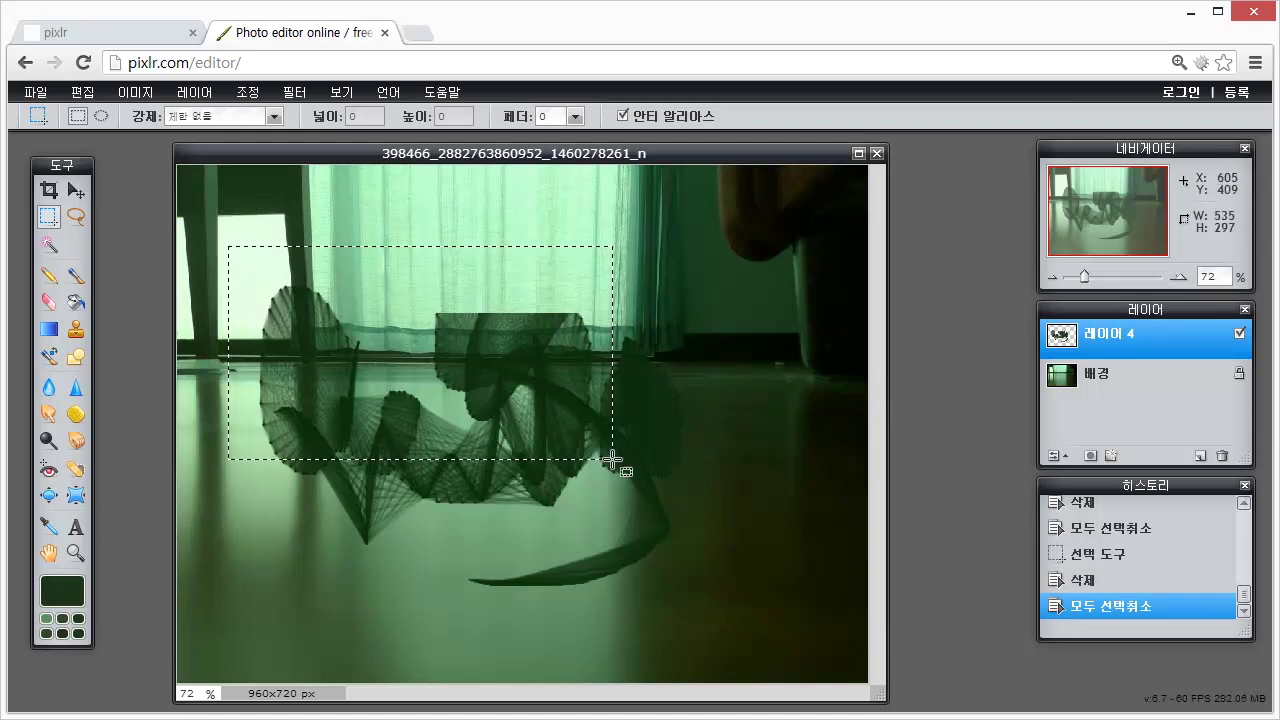
key("Delete")
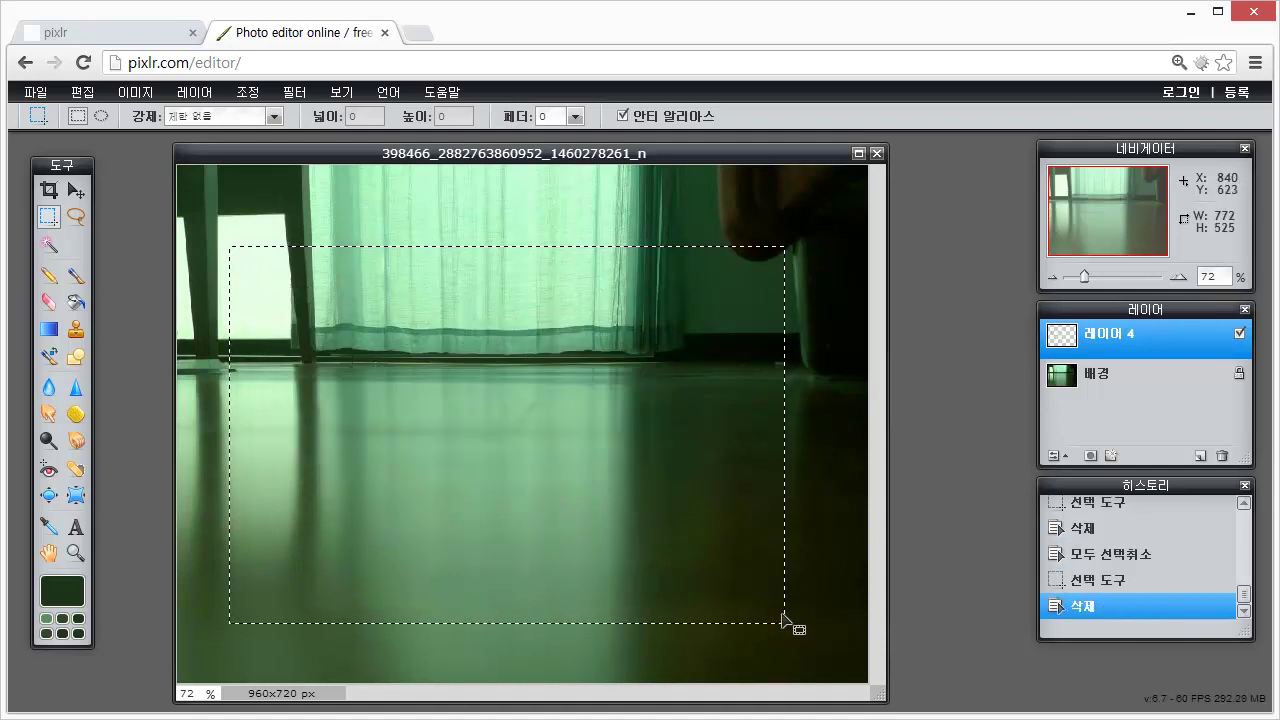
key("ctrl+d")
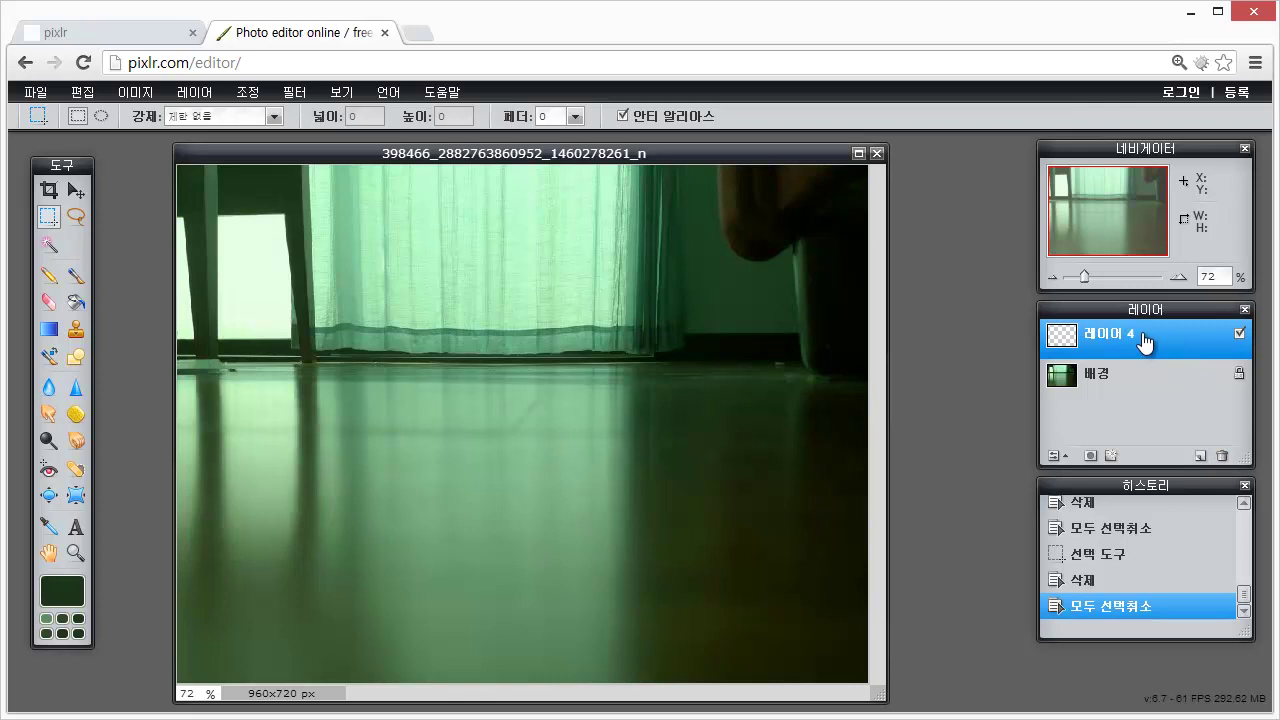
- Delete the empty Layer 4, then paint and undo a stray brush stroke on the floor
left_click(1222, 457)
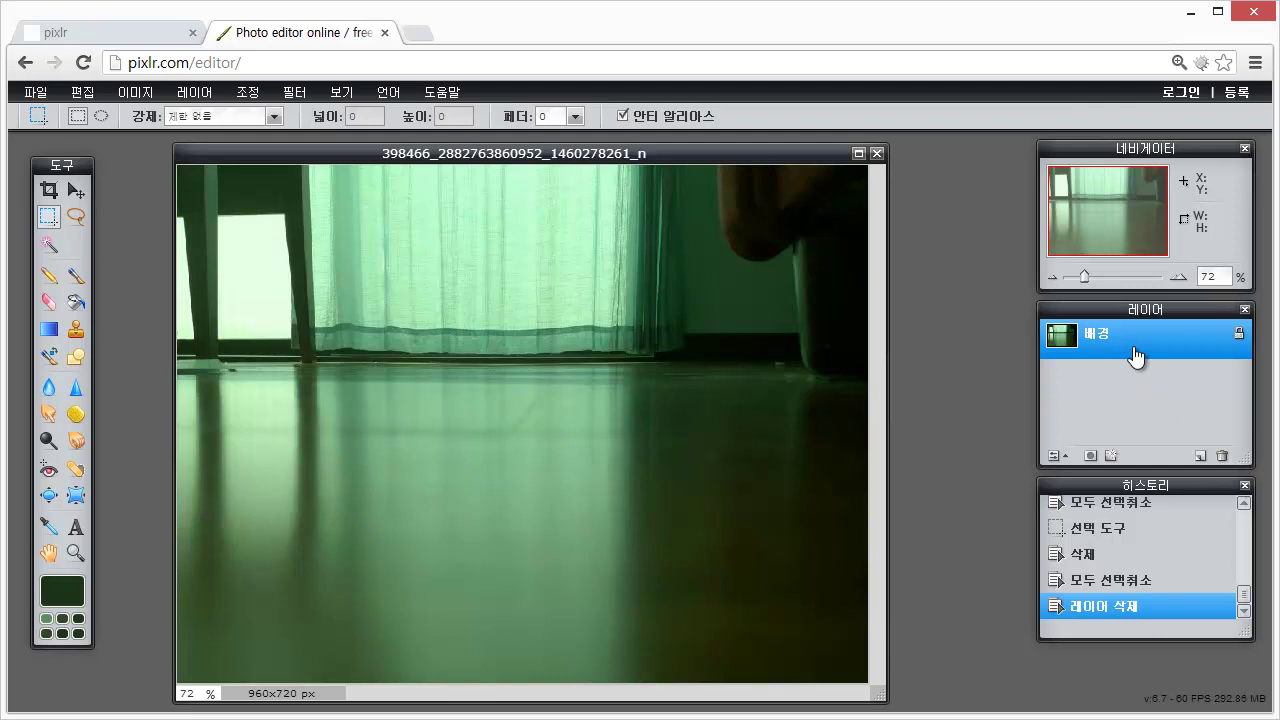
left_click(75, 275)
left_click_drag(315, 303, 650, 336)
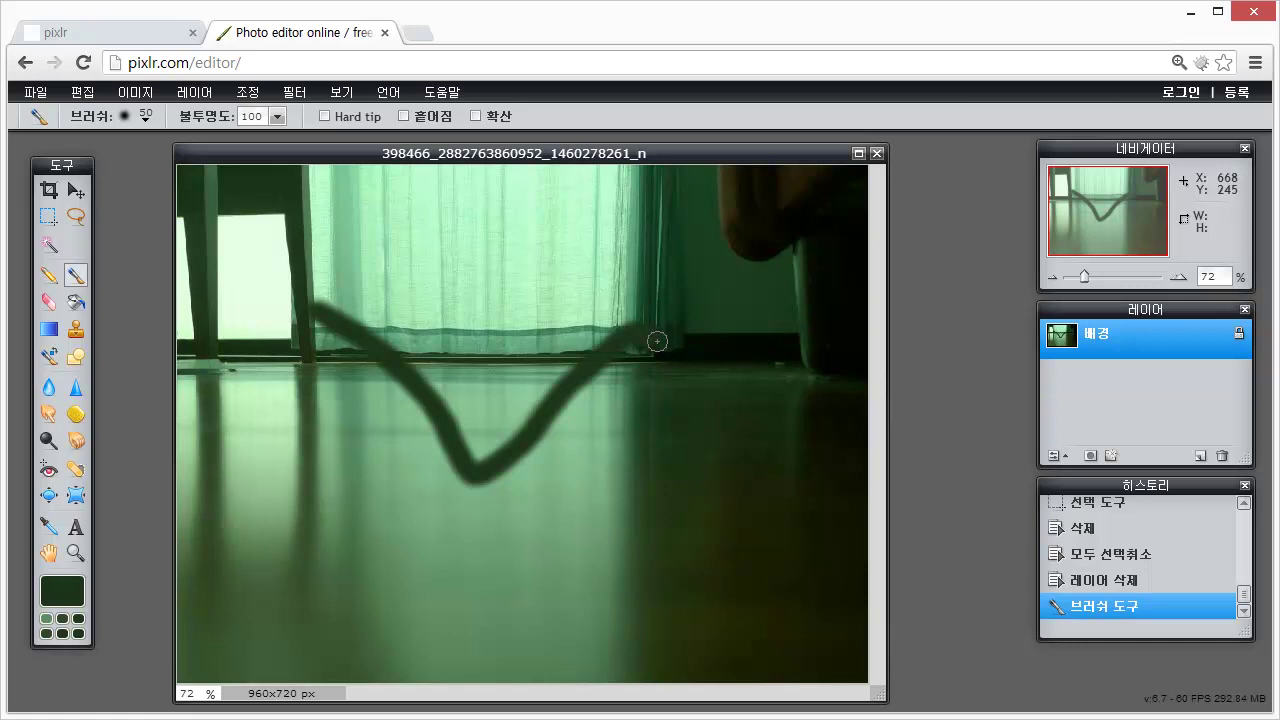
key("ctrl+z")
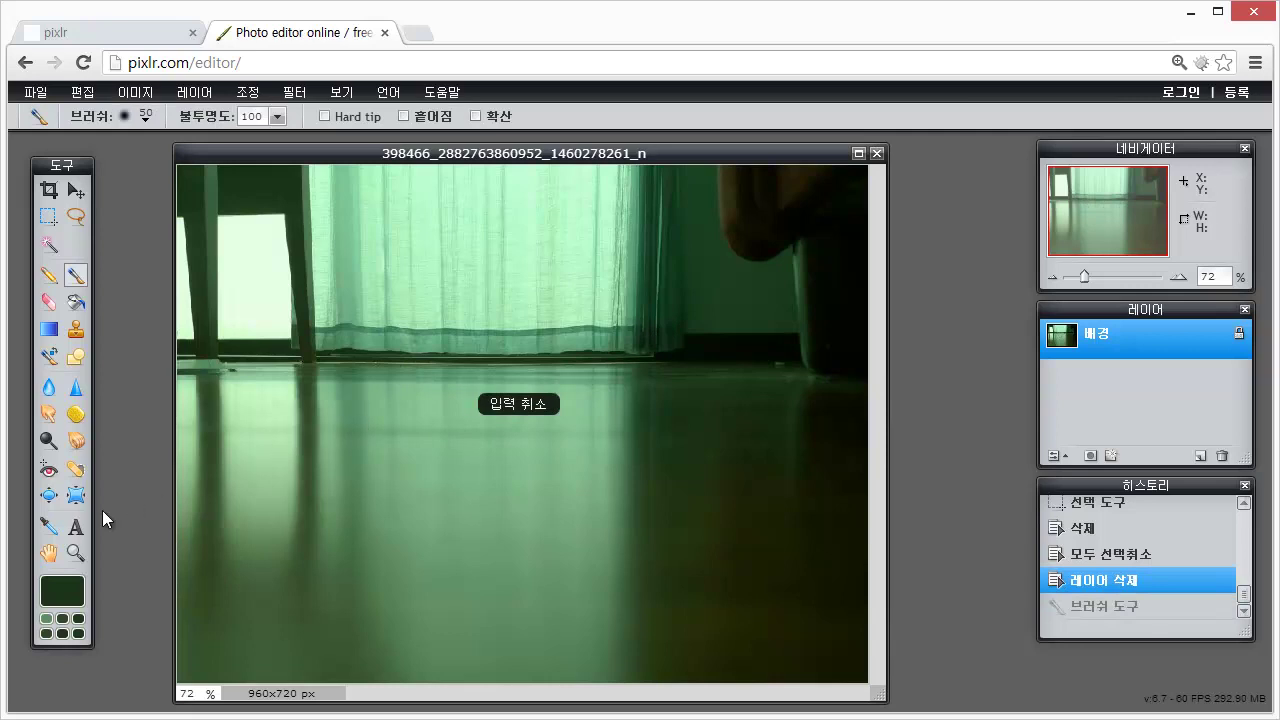
left_click(76, 528)
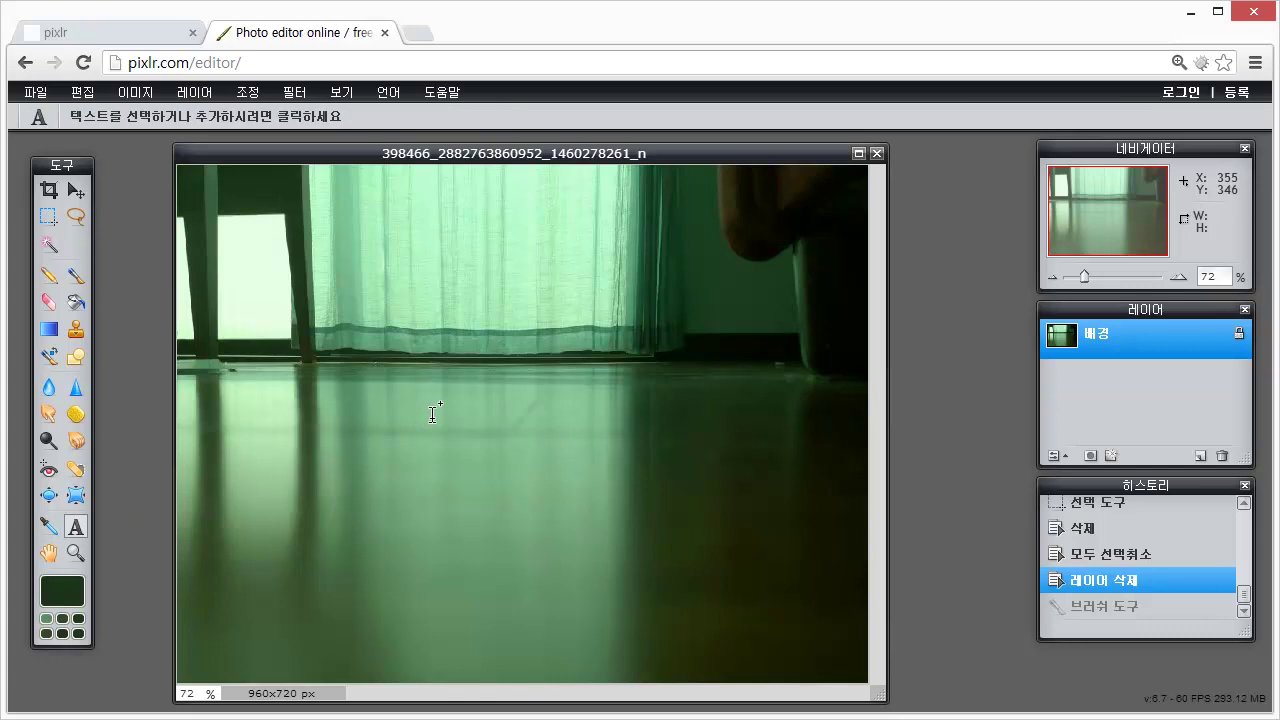
- Place a text box over the curtains and type 'pixlr'
left_click(384, 370)
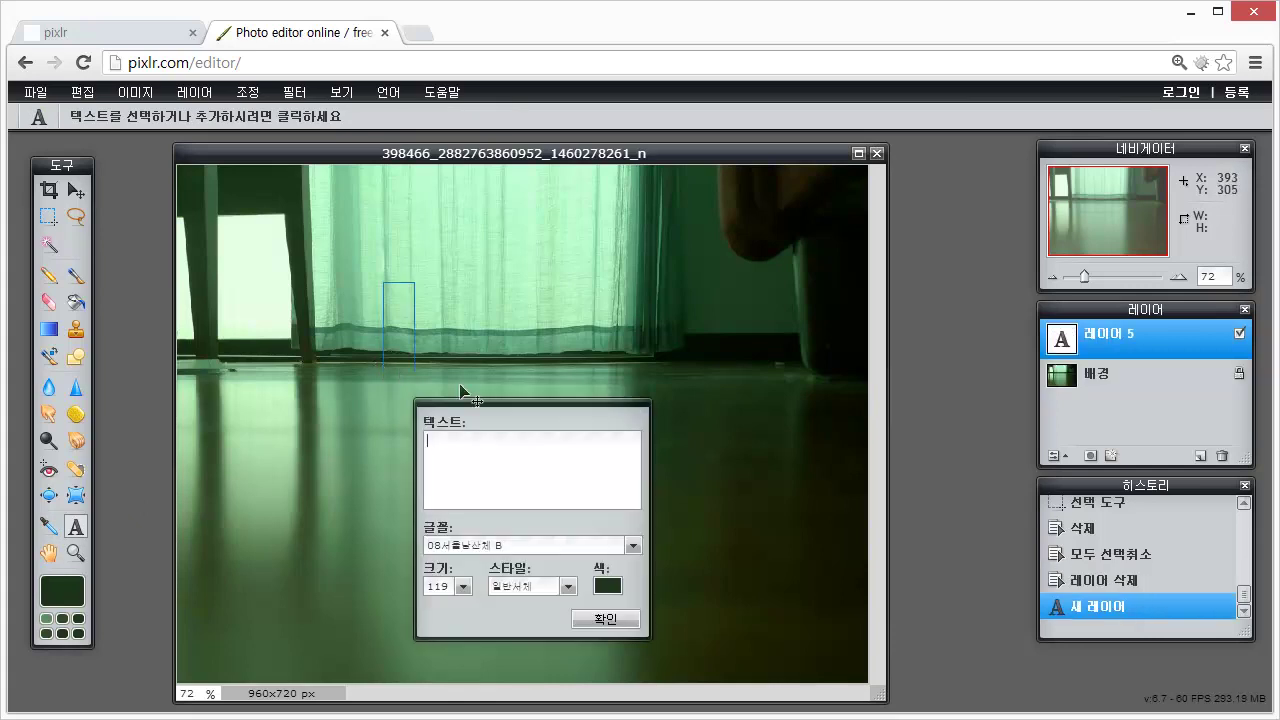
left_click(567, 485)
type("op")
key("BackSpace")
key("BackSpace")
type("picl")
key("BackSpace")
key("BackSpace")
type("xlr")
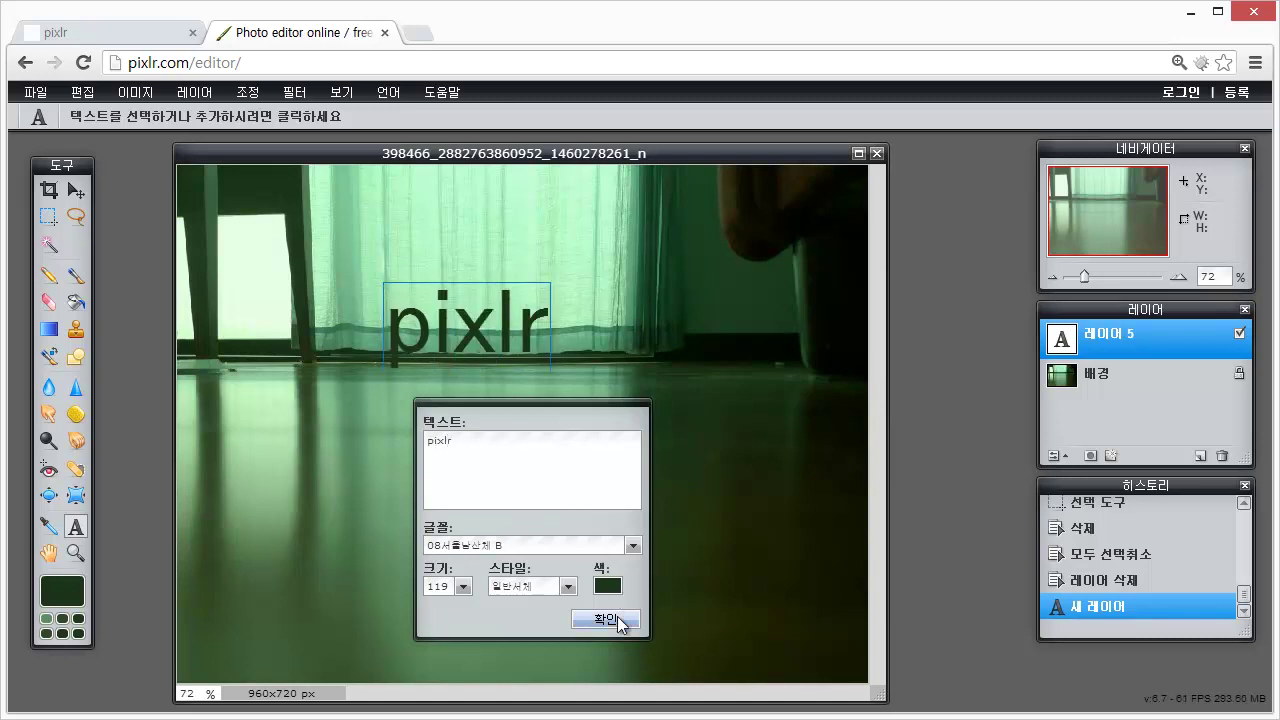
- Change the text size from 119 to 150 and commit the pixlr text layer
left_click(463, 586)
left_click(454, 587)
double_click(454, 587)
type("150")
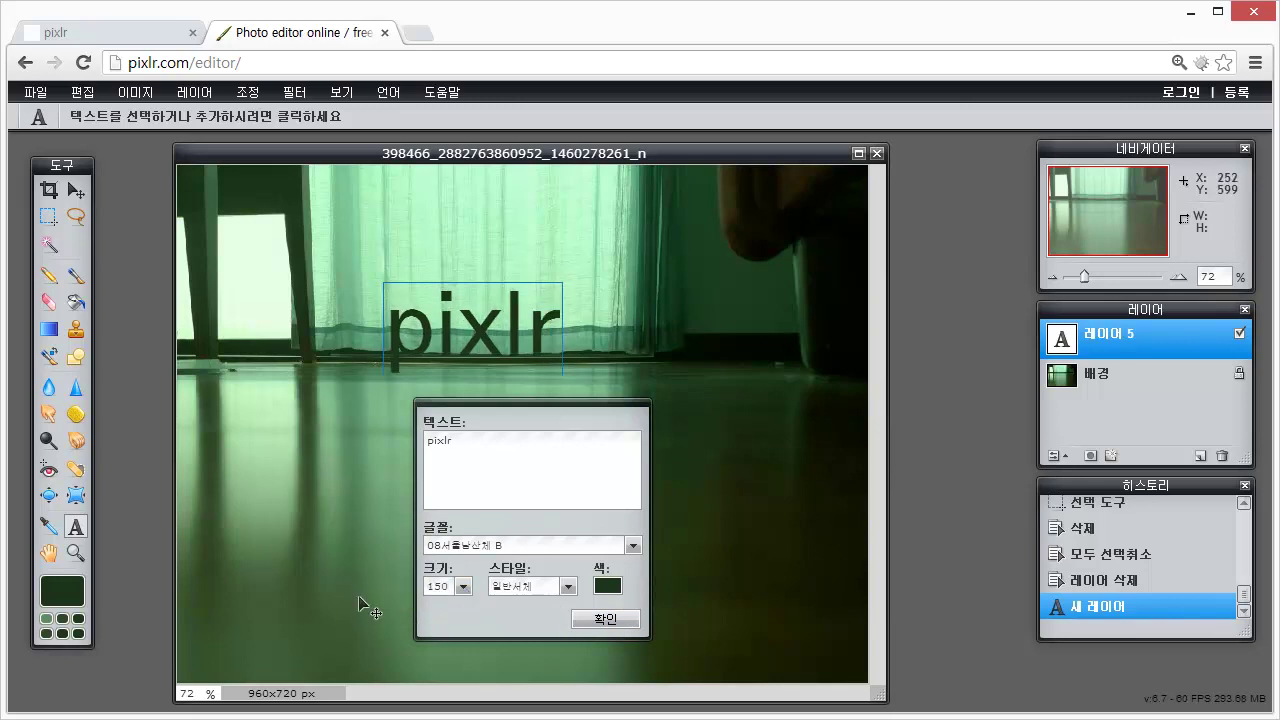
left_click(608, 619)
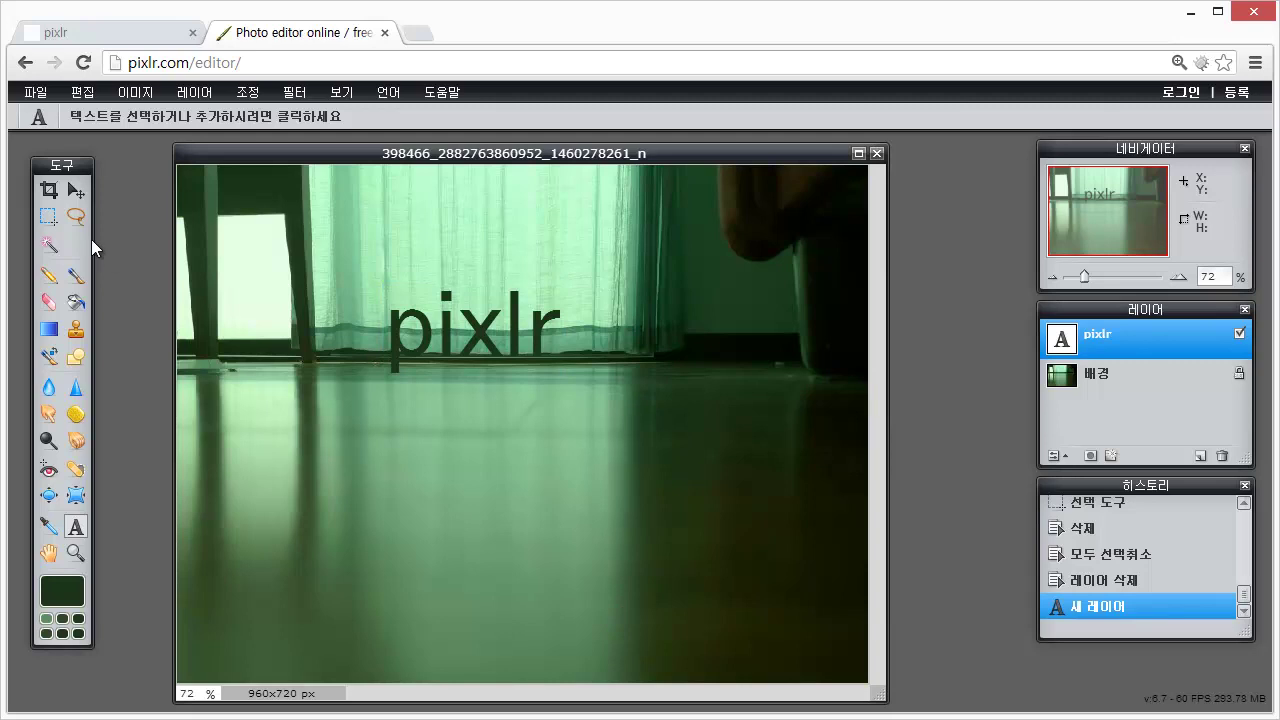
left_click(75, 189)
- Move the pixlr text down from the curtains onto the floor
mouse_move(497, 354)
left_mouse_down()
mouse_move(677, 593)
mouse_move(446, 484)
left_mouse_up()
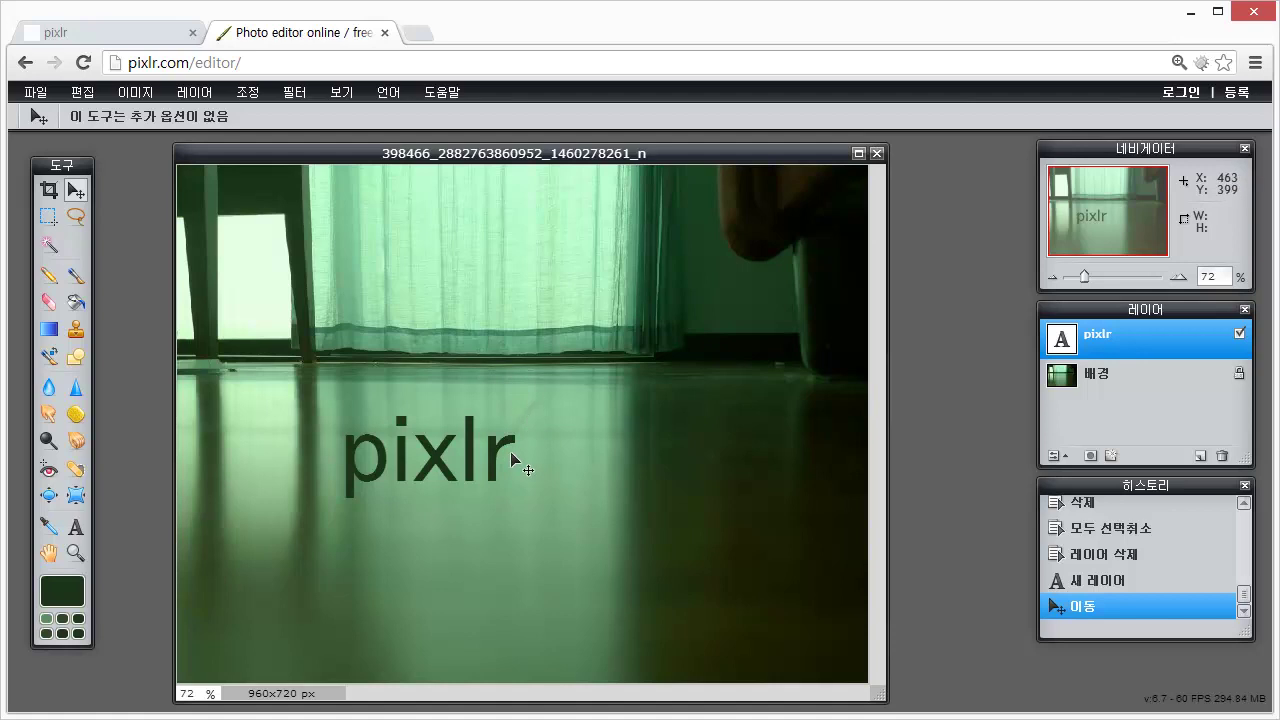
left_click(75, 553)
- Zoom in on the baseboard and nudge the pixlr text up-left to sit just below it
mouse_move(414, 516)
left_mouse_down()
mouse_move(566, 404)
mouse_move(468, 512)
left_mouse_up()
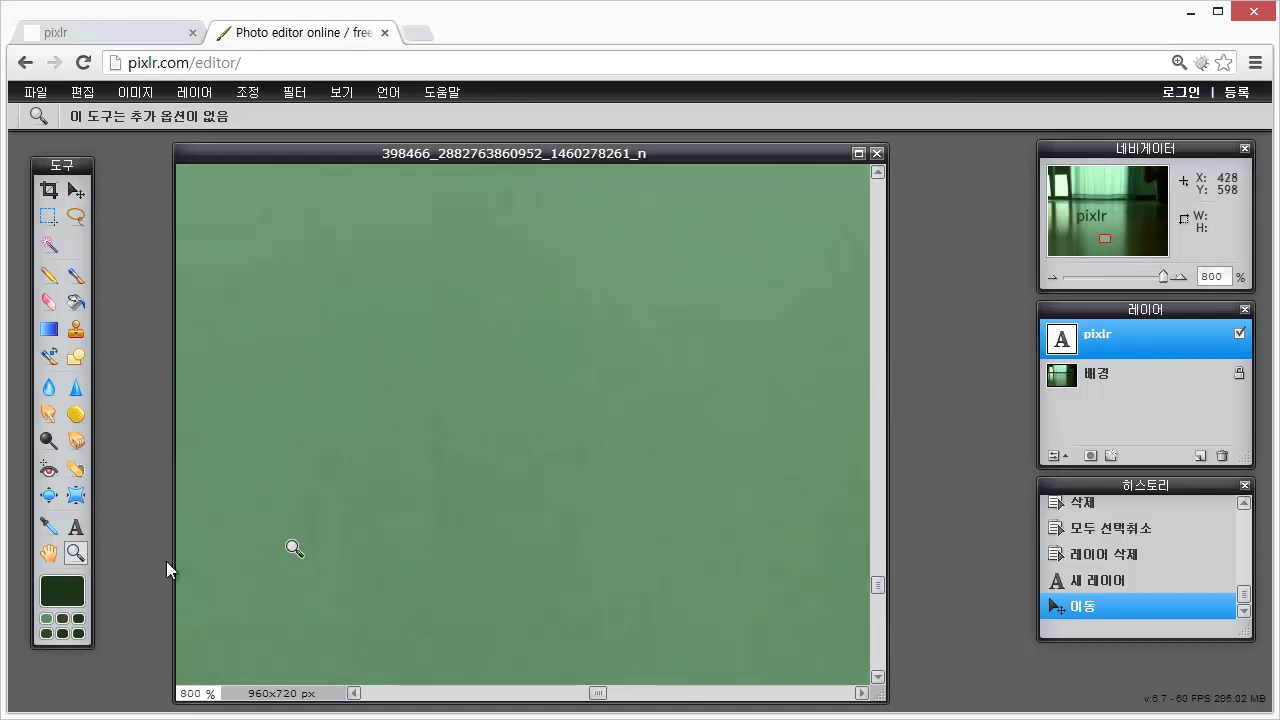
double_click(75, 553)
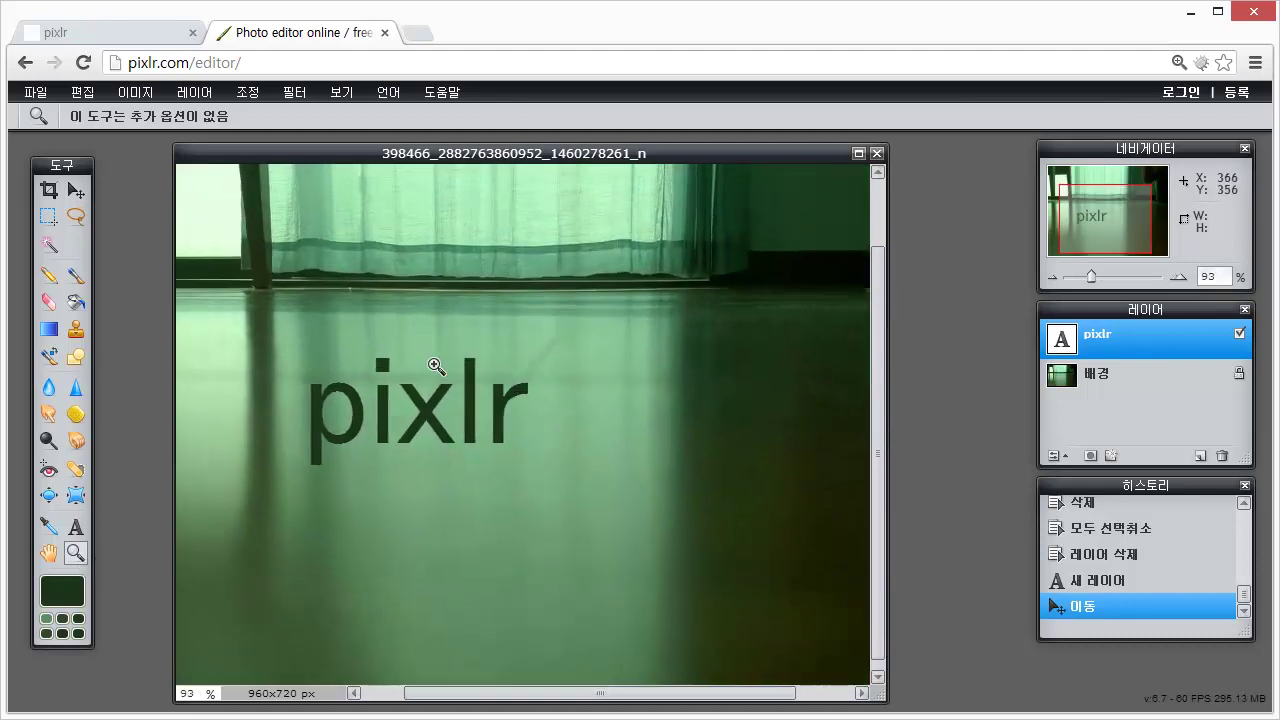
left_click(438, 410)
left_click_drag(294, 343, 571, 466)
left_click_drag(477, 360, 543, 506)
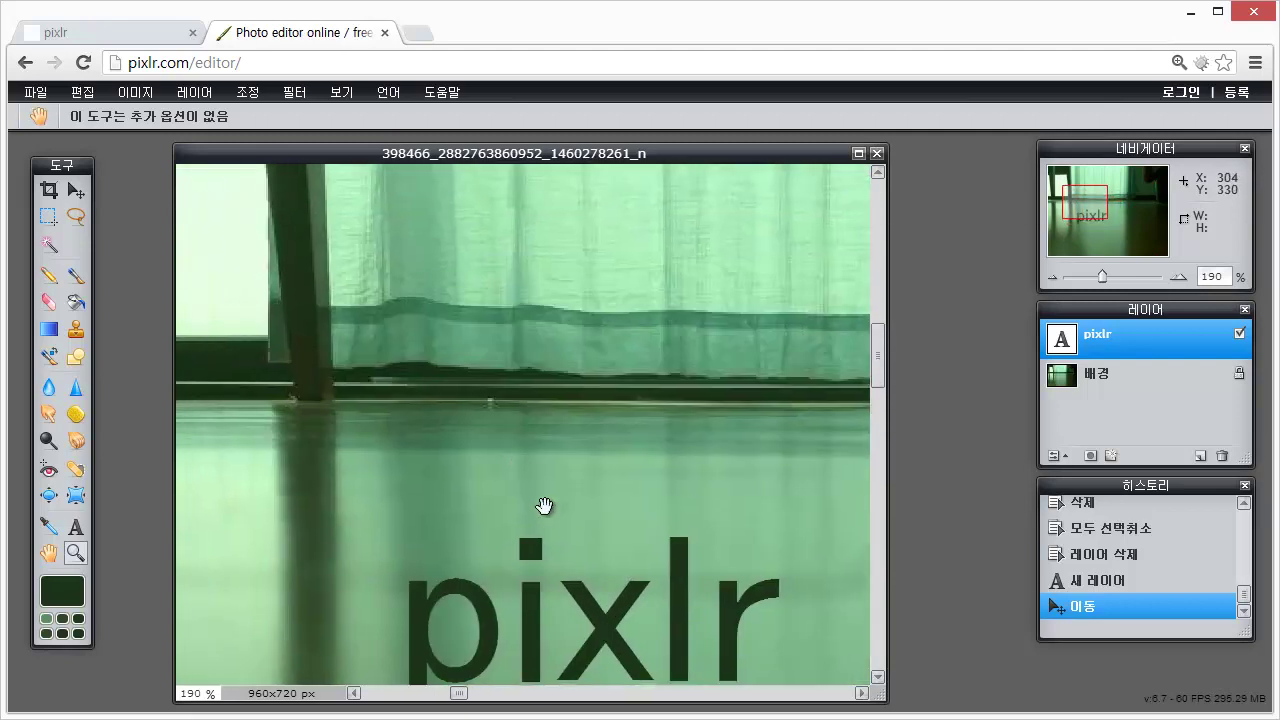
left_click(451, 381)
left_click(437, 360)
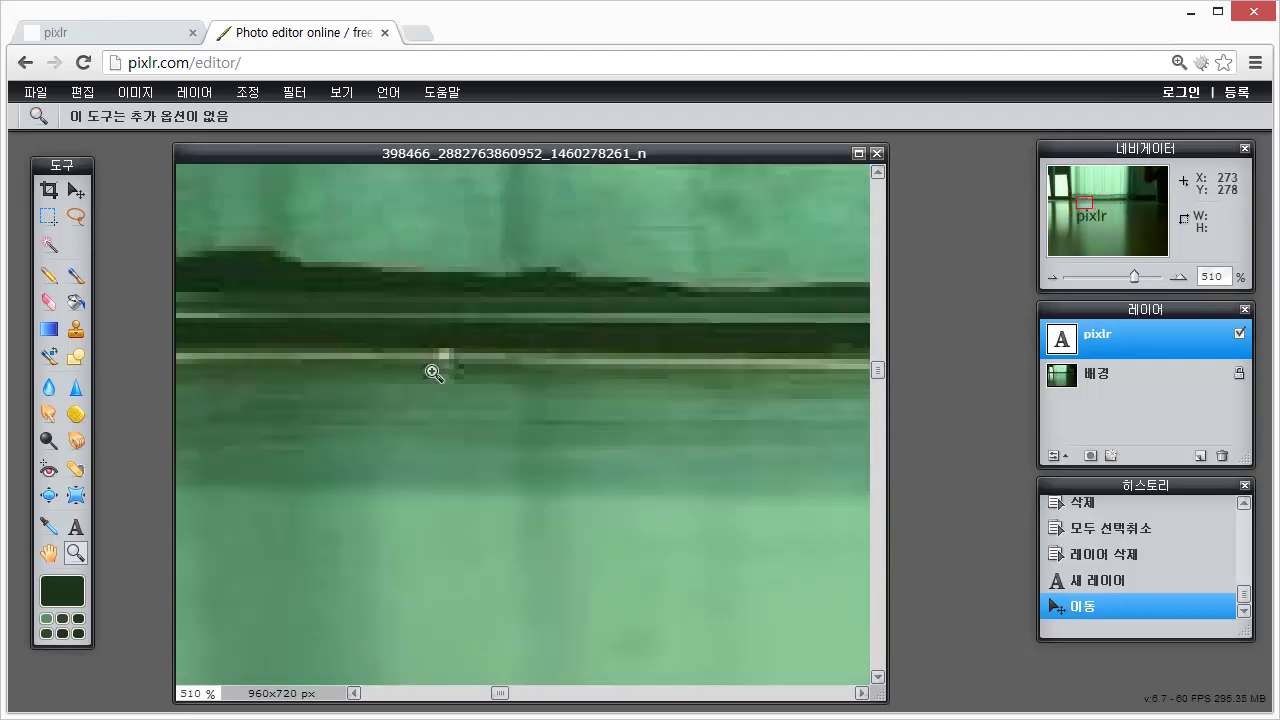
left_click_drag(405, 527, 495, 320)
left_click_drag(471, 451, 640, 657)
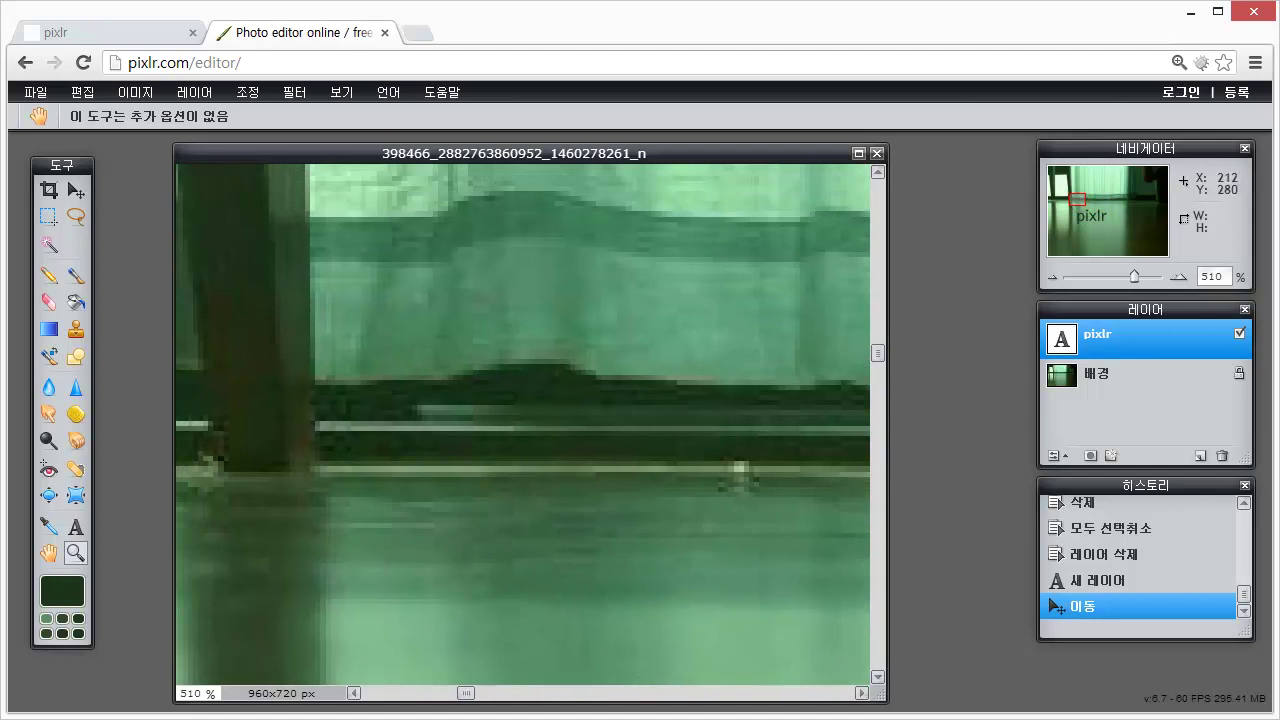
left_click(401, 478)
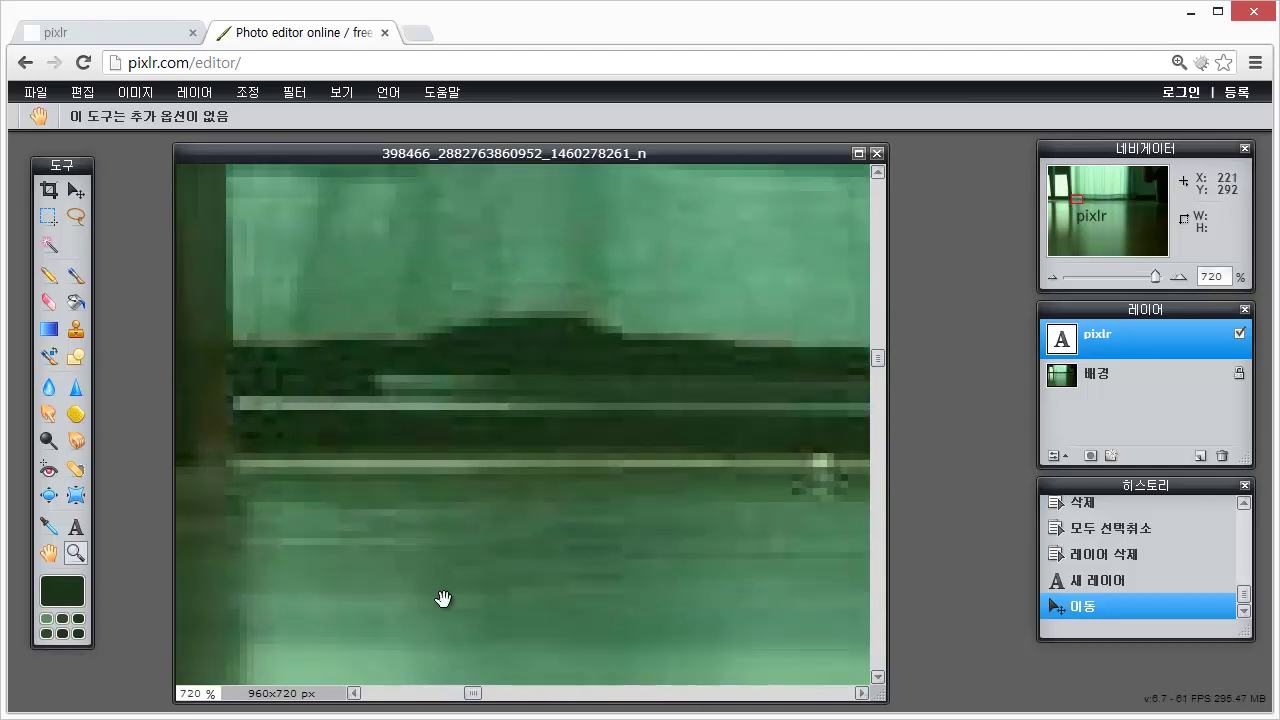
left_click(76, 190)
mouse_move(634, 558)
left_mouse_down()
mouse_move(548, 489)
mouse_move(457, 537)
left_mouse_up()
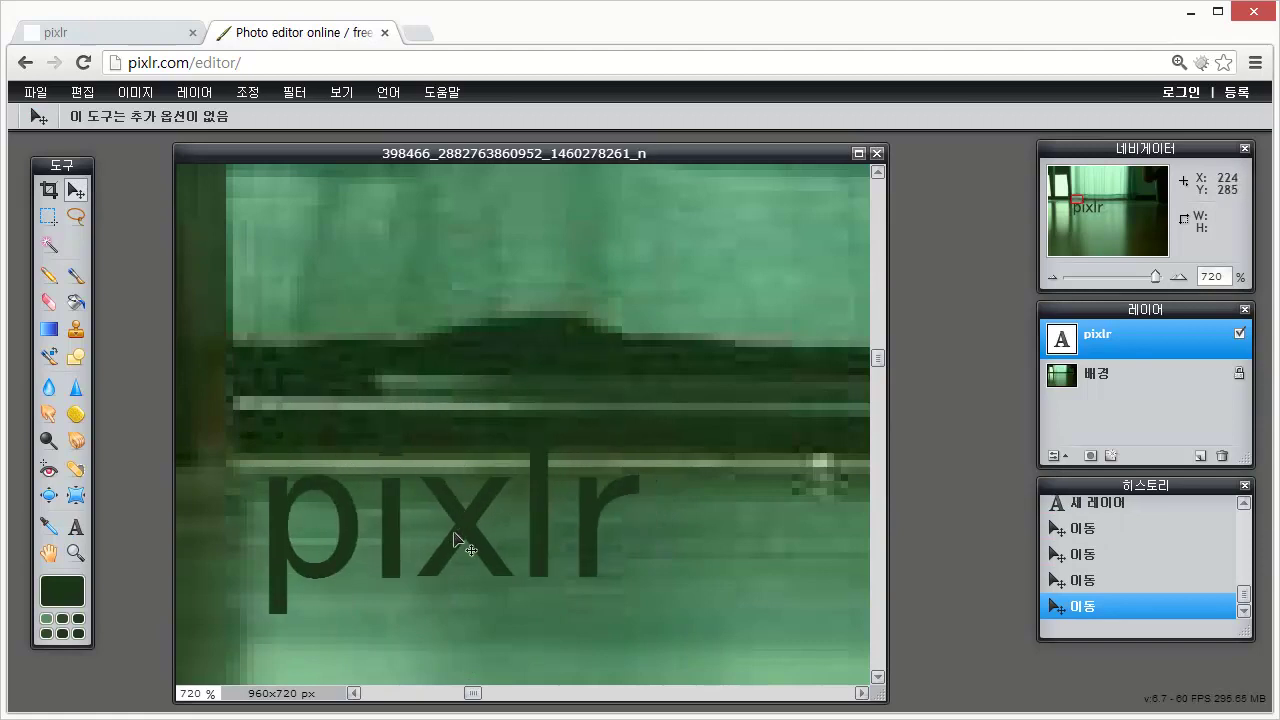
- Zoom the view back out until the whole photo is visible
left_click(76, 552)
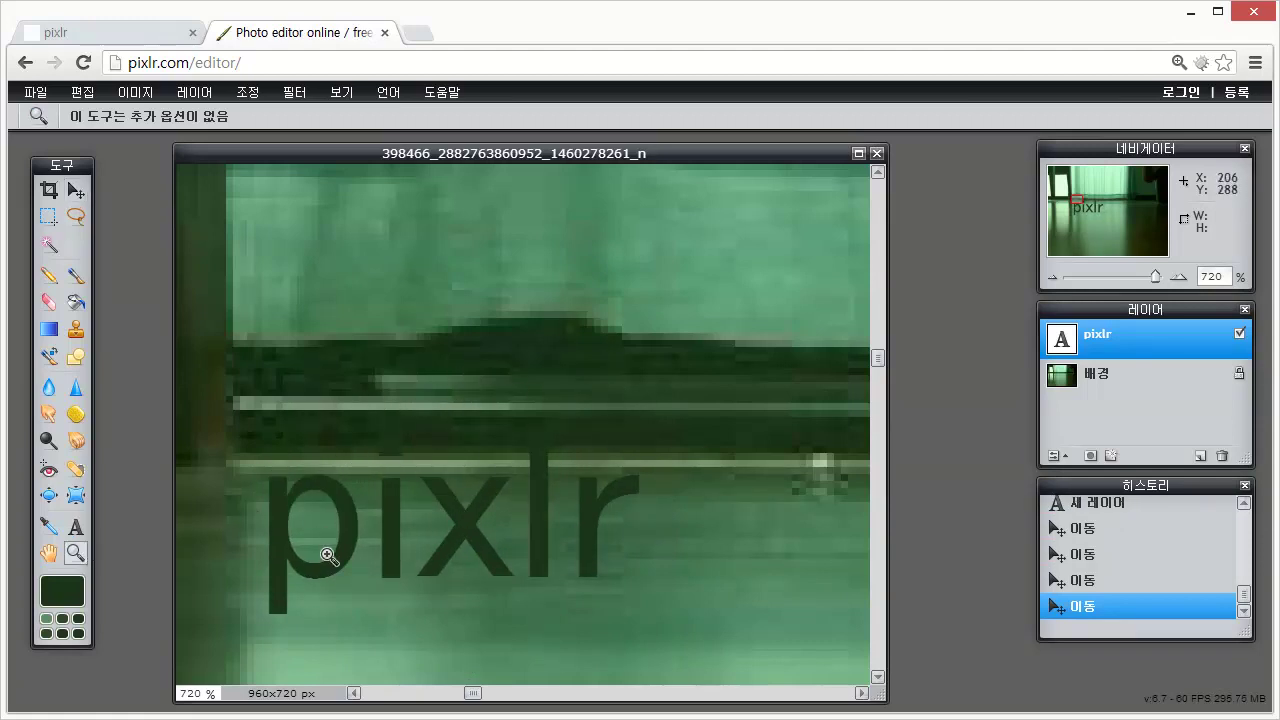
key("ctrl+plus")
key("ctrl+minus")
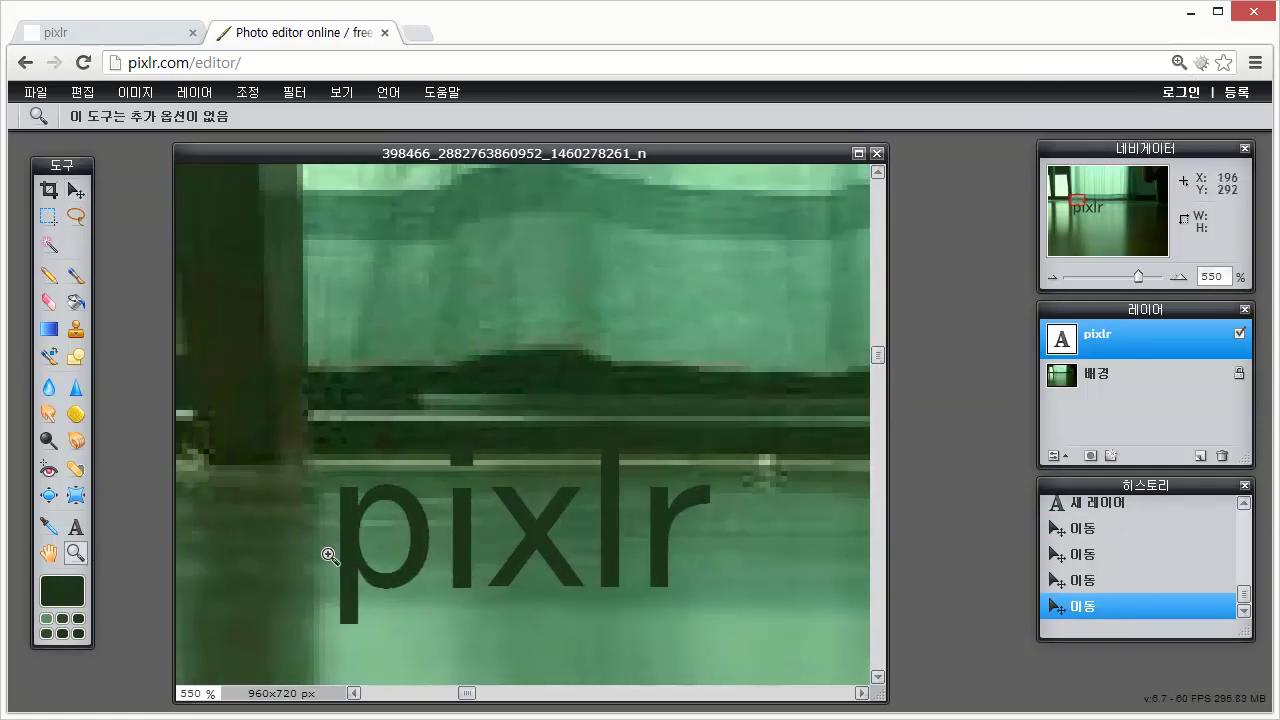
key("ctrl+minus")
key("ctrl+minus")
key("ctrl+minus")
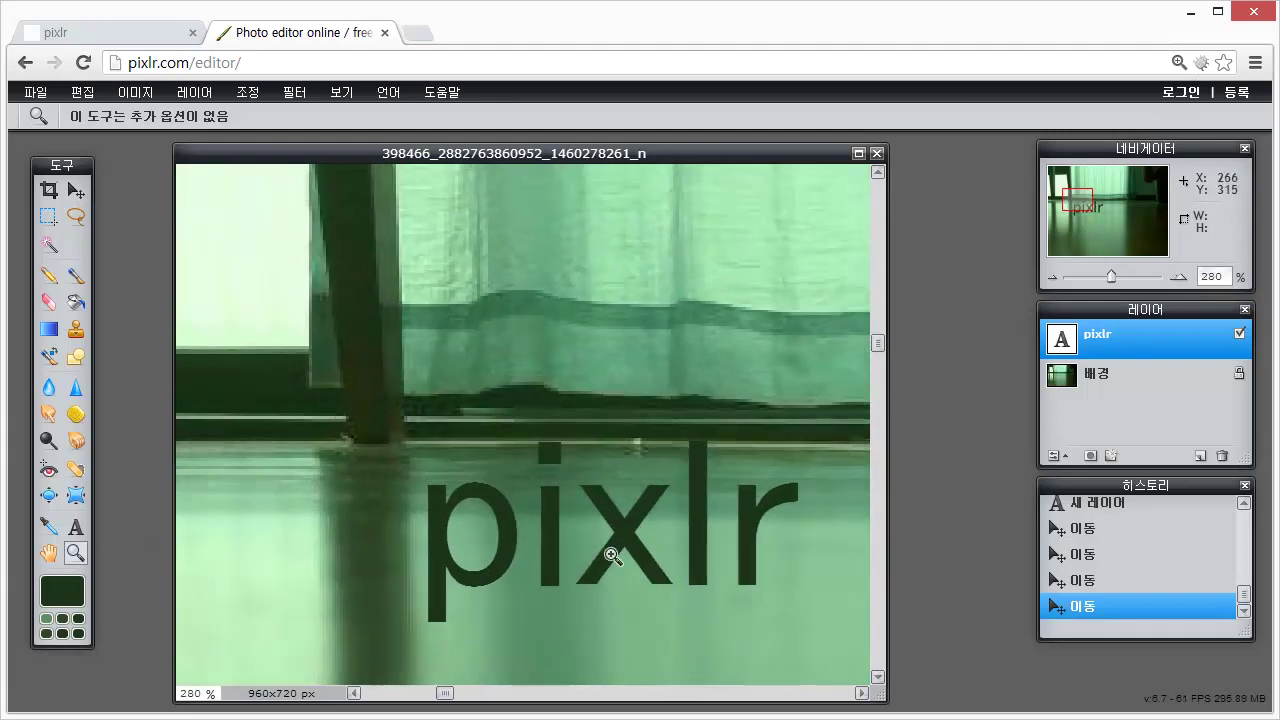
key("ctrl+minus")
key("ctrl+minus")
key("ctrl+plus")
key("ctrl+plus")
key("ctrl+plus")
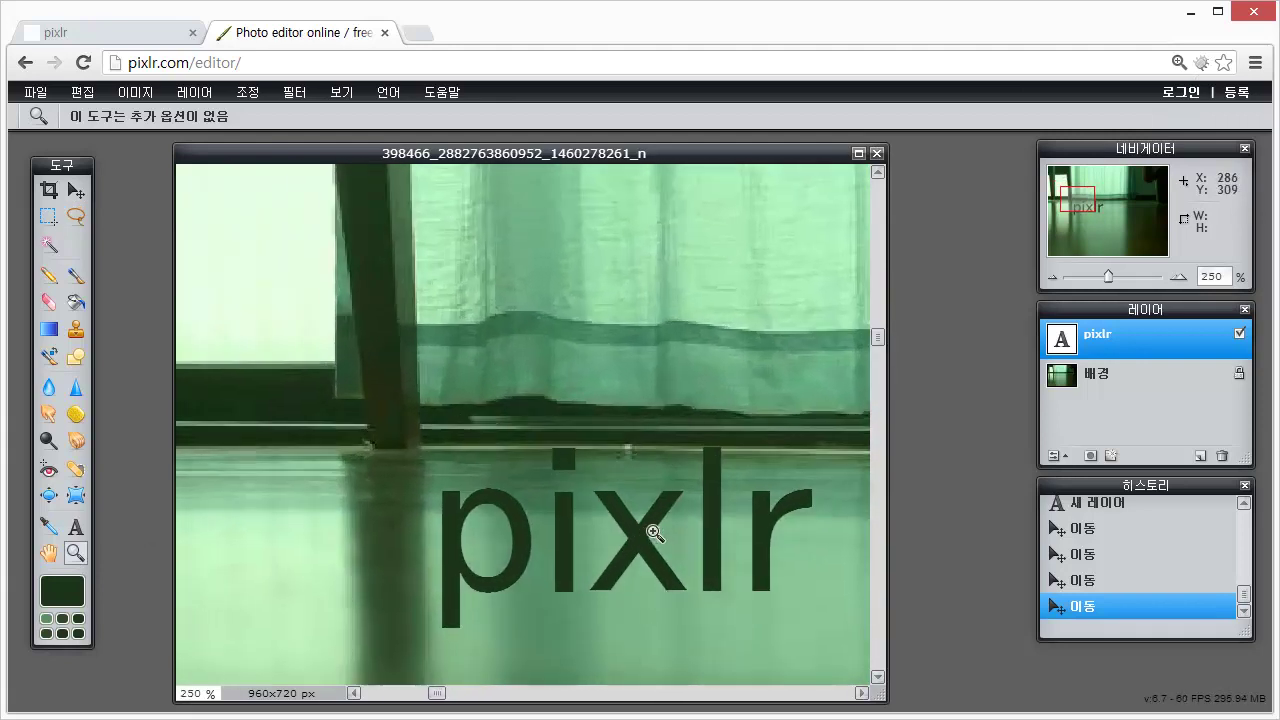
key("ctrl+plus")
key("ctrl+plus")
key("ctrl+plus")
scroll(360, 537, "down", 1)
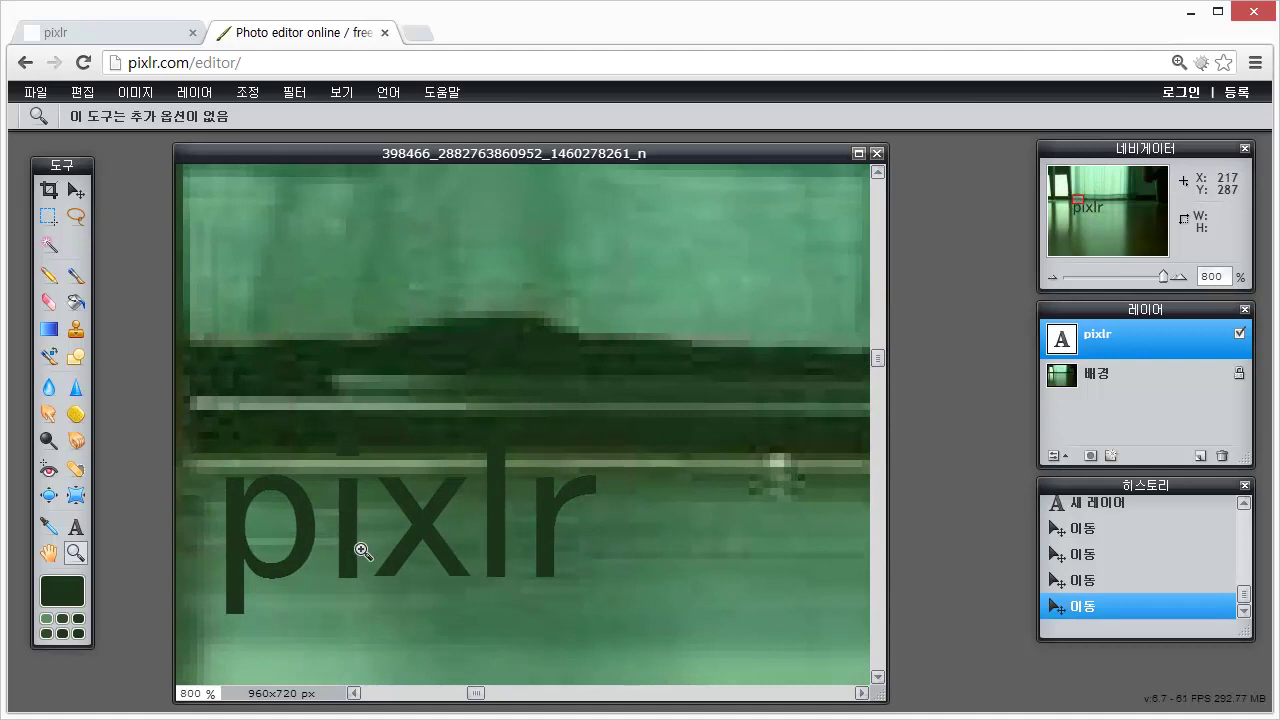
scroll(365, 551, "down", 3)
scroll(365, 551, "down", 2)
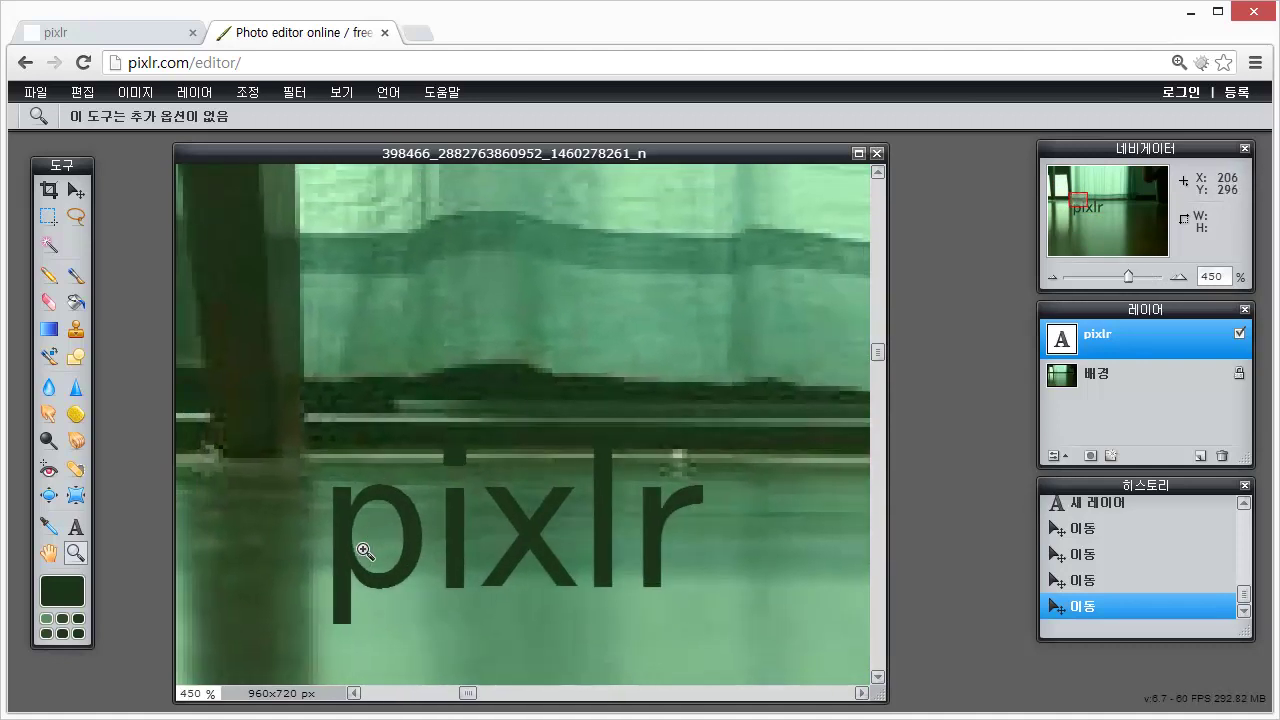
scroll(365, 551, "down", 3)
scroll(365, 551, "down", 2)
scroll(365, 551, "down", 2)
scroll(365, 551, "down", 3)
scroll(365, 551, "down", 3)
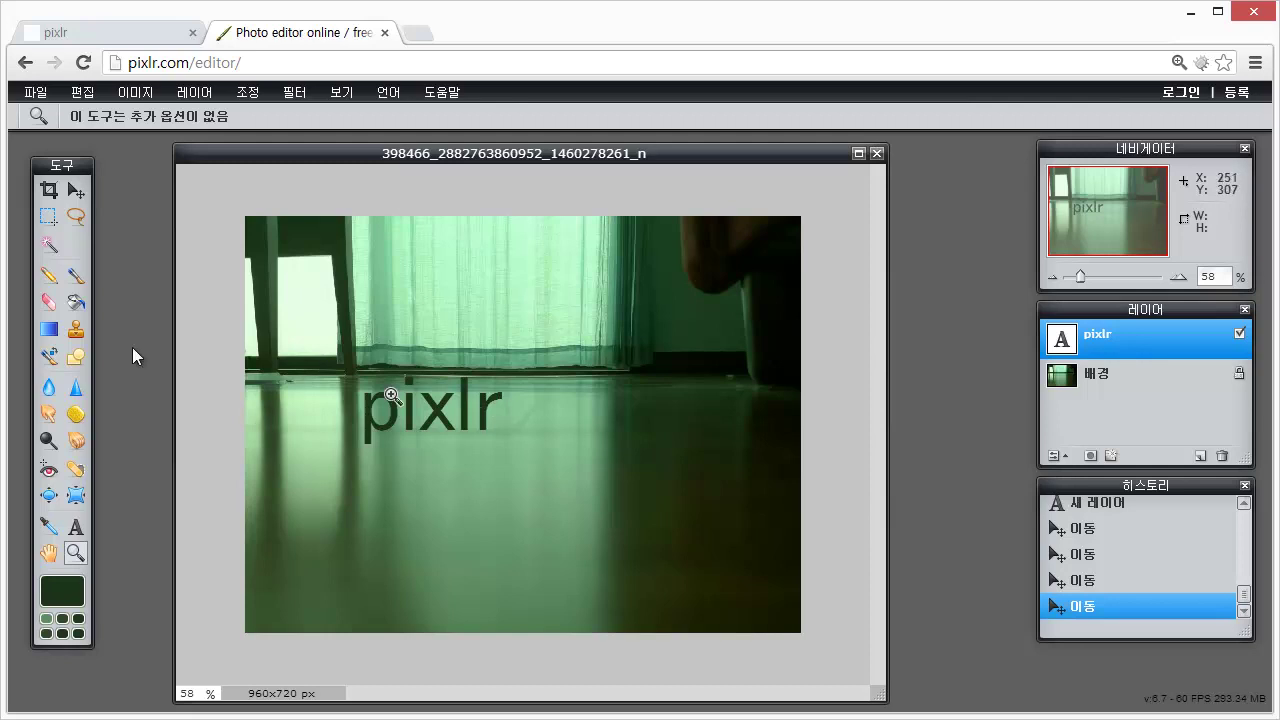
- Try and clear a few marquee selections around the text, then rasterize the pixlr layer
left_click(48, 216)
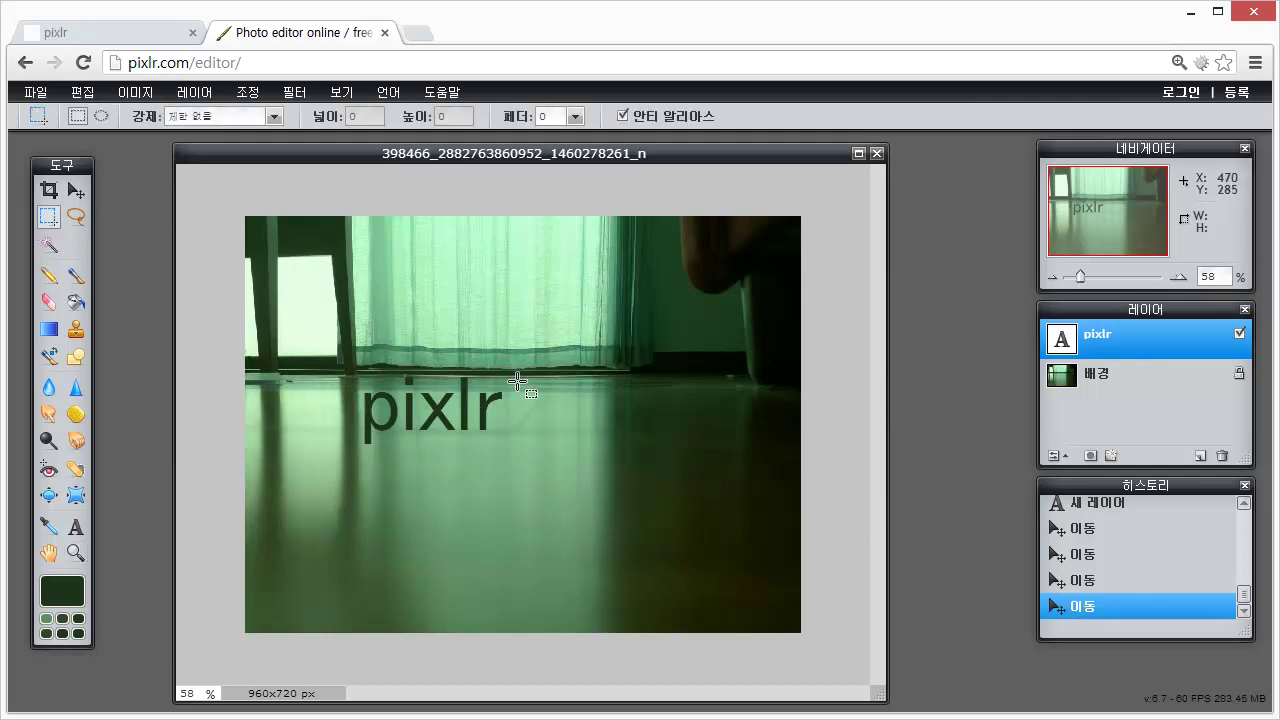
left_click_drag(552, 341, 458, 501)
left_click_drag(381, 370, 513, 439)
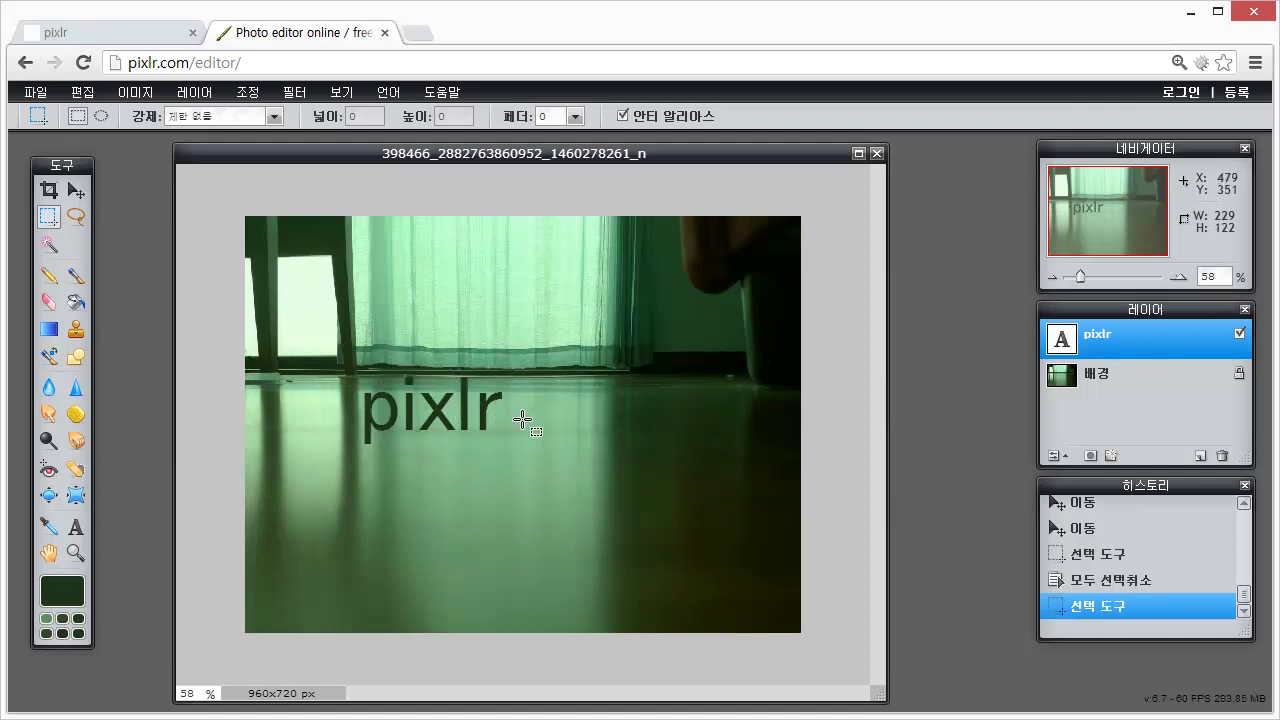
left_click_drag(553, 309, 399, 419)
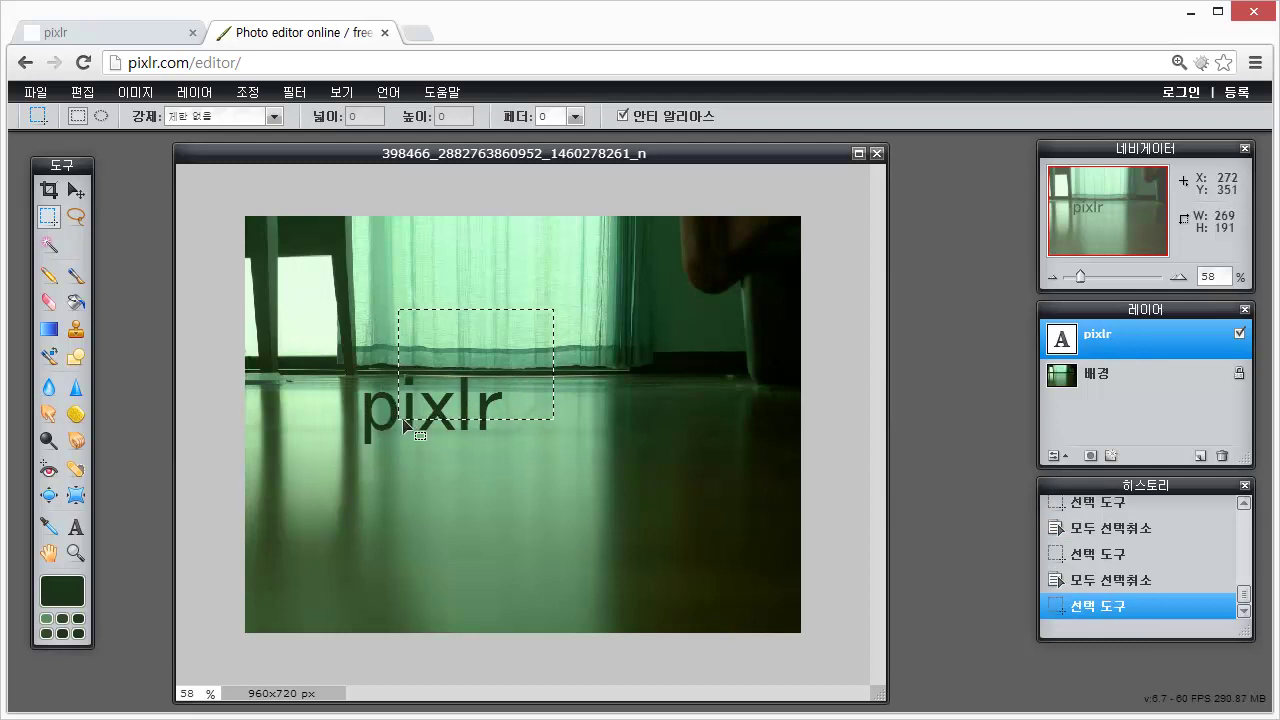
left_click(452, 448)
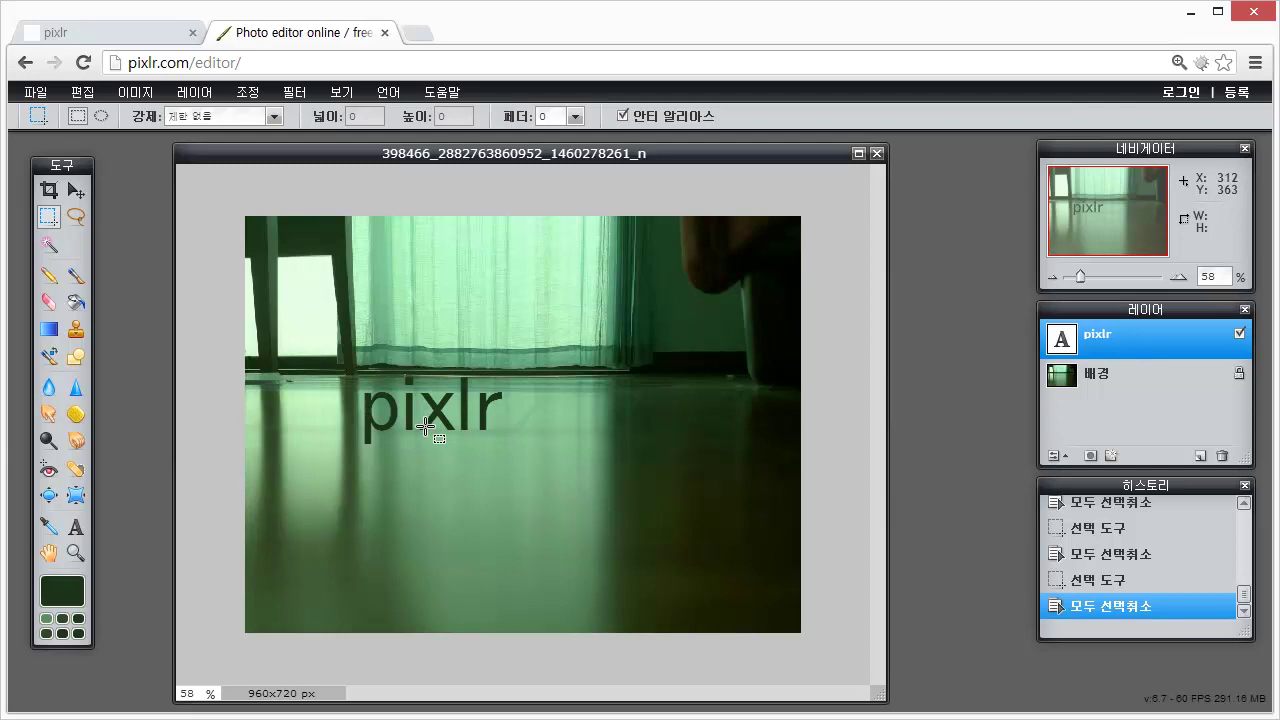
right_click(1100, 345)
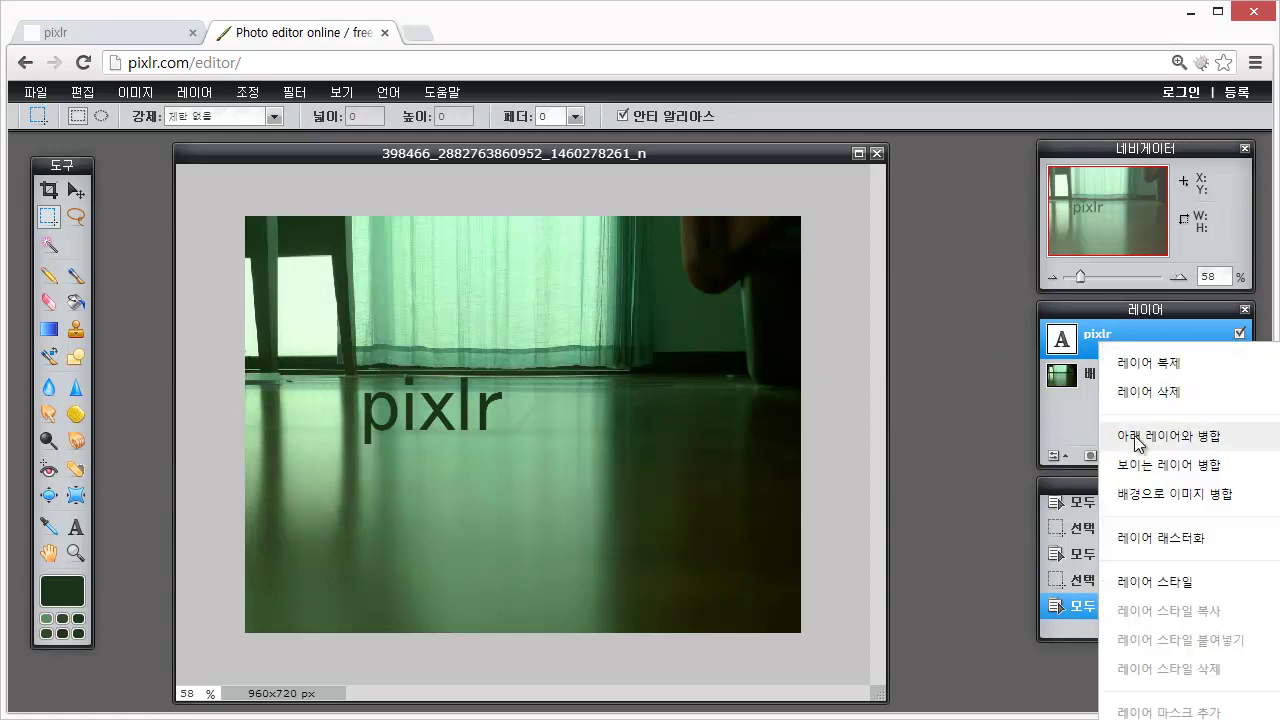
left_click(1172, 541)
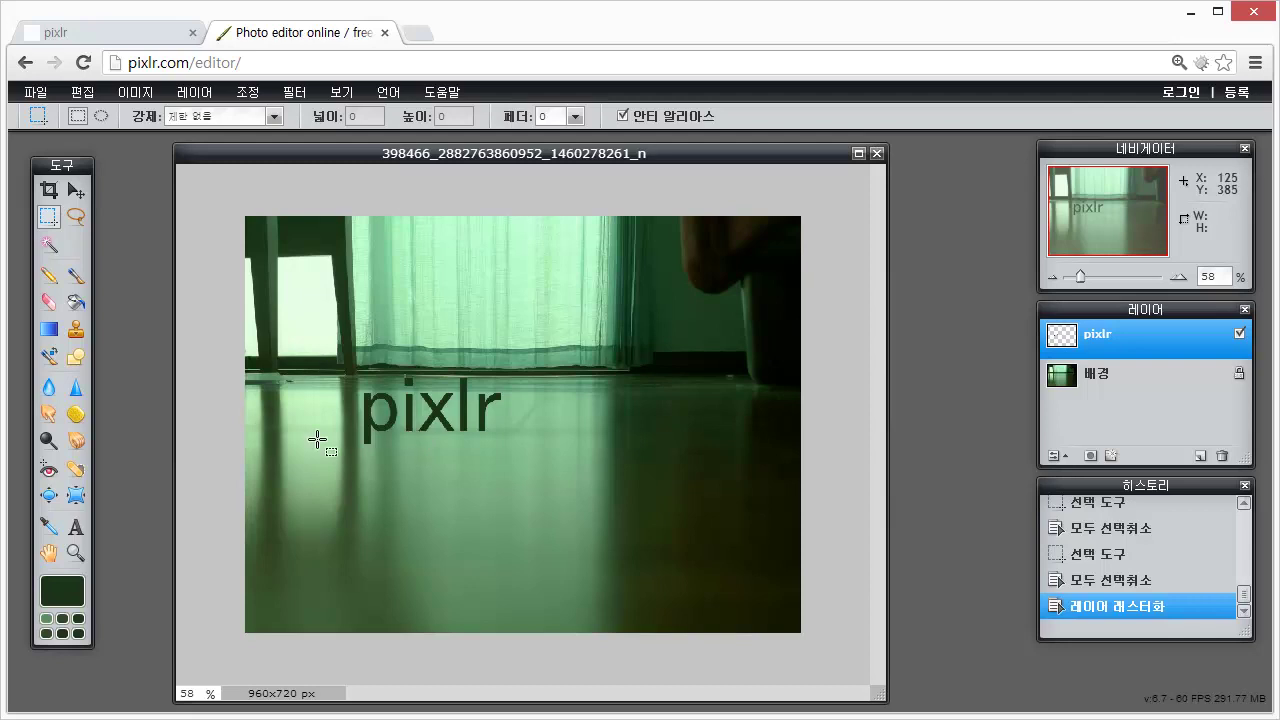
- Zoom in to inspect the floor text letters, then return the view to 100%
left_click(83, 558)
left_click_drag(414, 366, 471, 414)
mouse_move(334, 503)
left_mouse_down()
mouse_move(409, 537)
mouse_move(506, 309)
mouse_move(660, 530)
left_mouse_up()
left_click_drag(432, 457, 637, 423)
left_click_drag(386, 390, 506, 414)
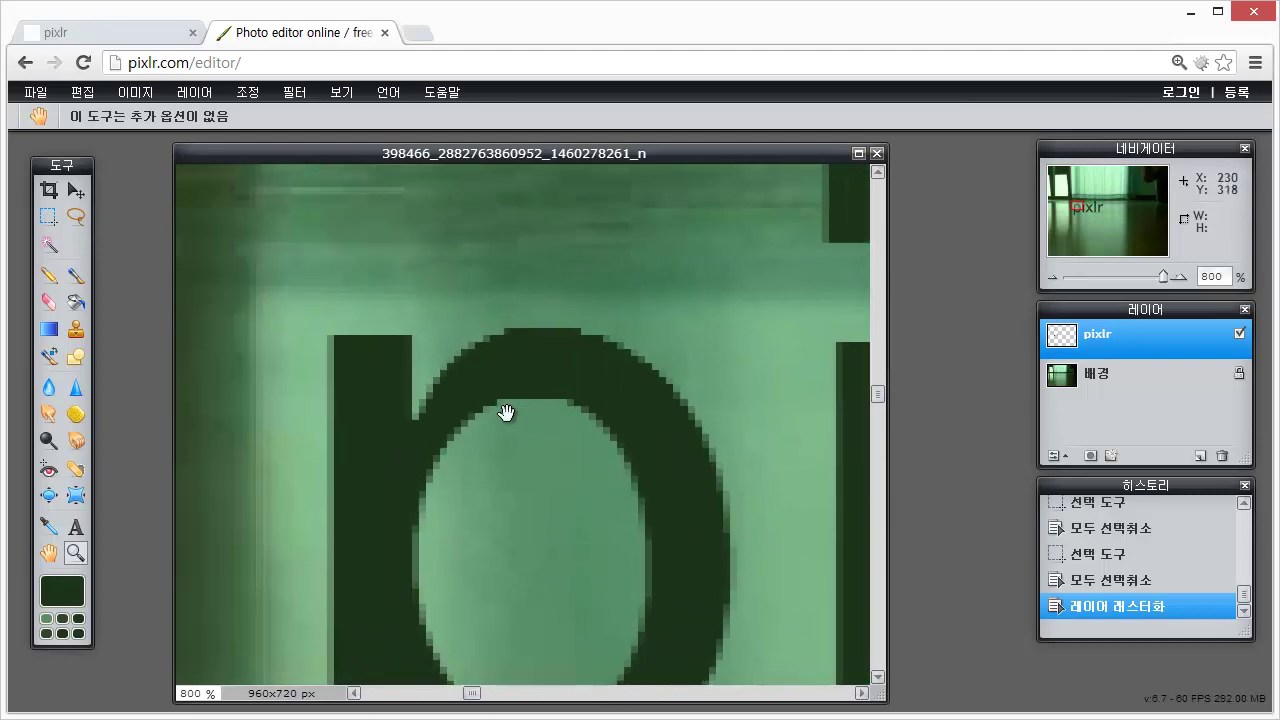
left_click_drag(498, 315, 600, 395)
left_click(714, 451)
left_click(408, 417)
left_click_drag(372, 241, 520, 351)
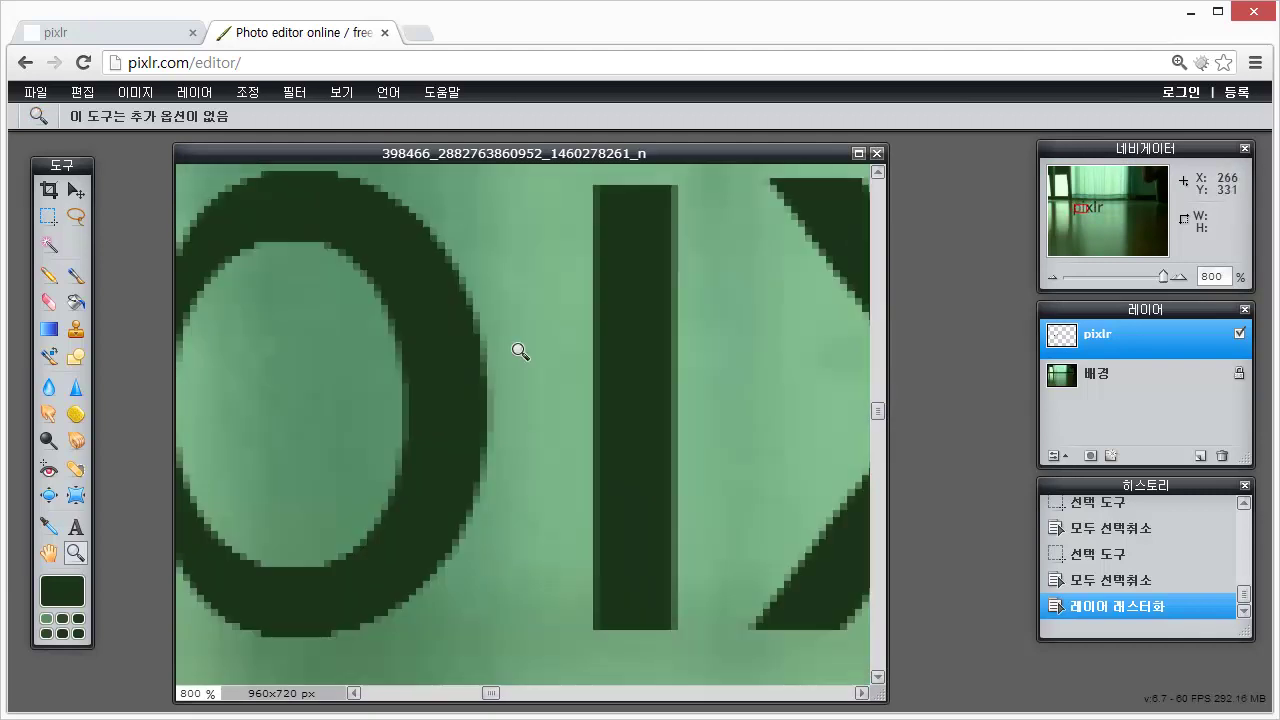
double_click(83, 548)
- Erase the final letter r with a rectangle selection and clear the selection
left_click(48, 216)
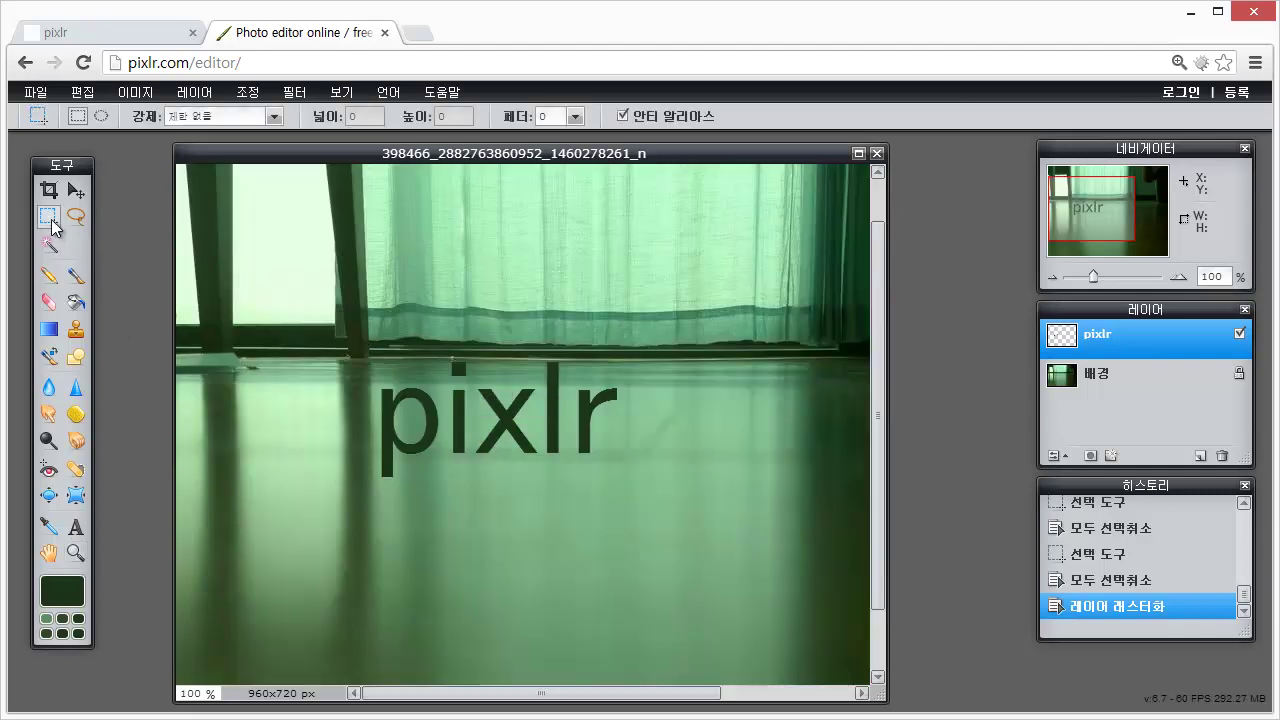
left_click_drag(727, 342, 567, 523)
key("Delete")
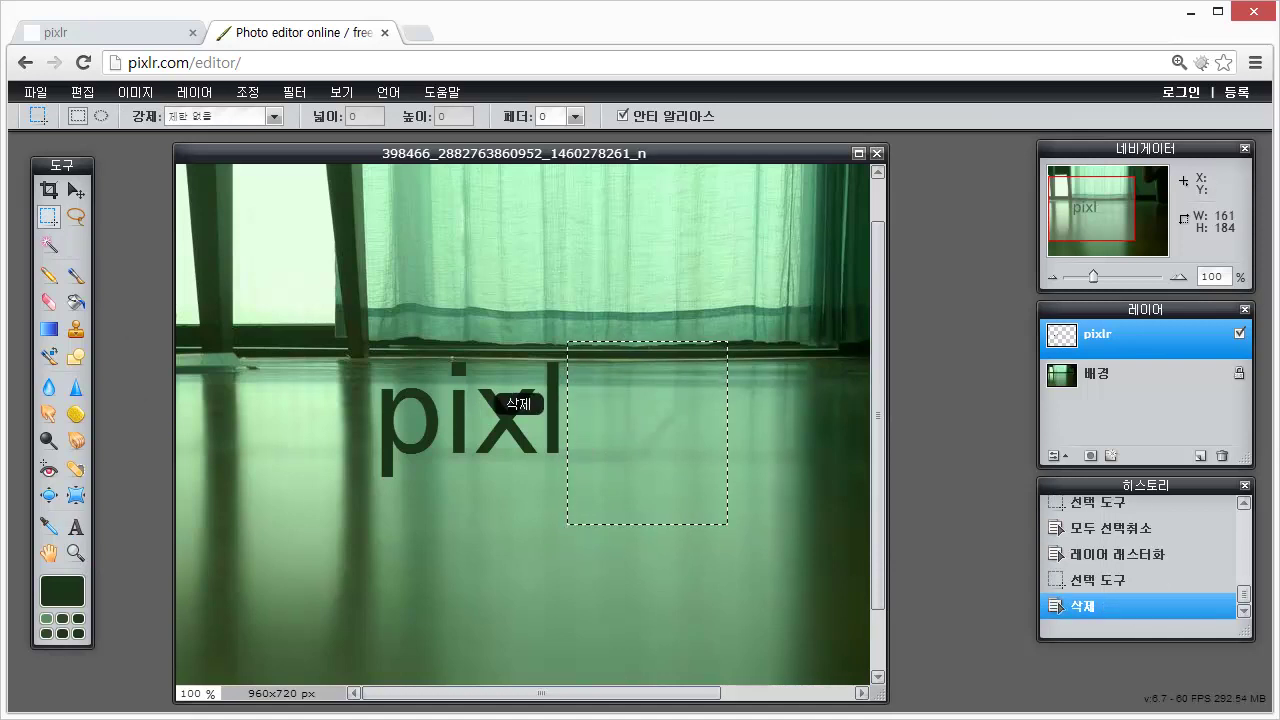
key("ctrl+d")
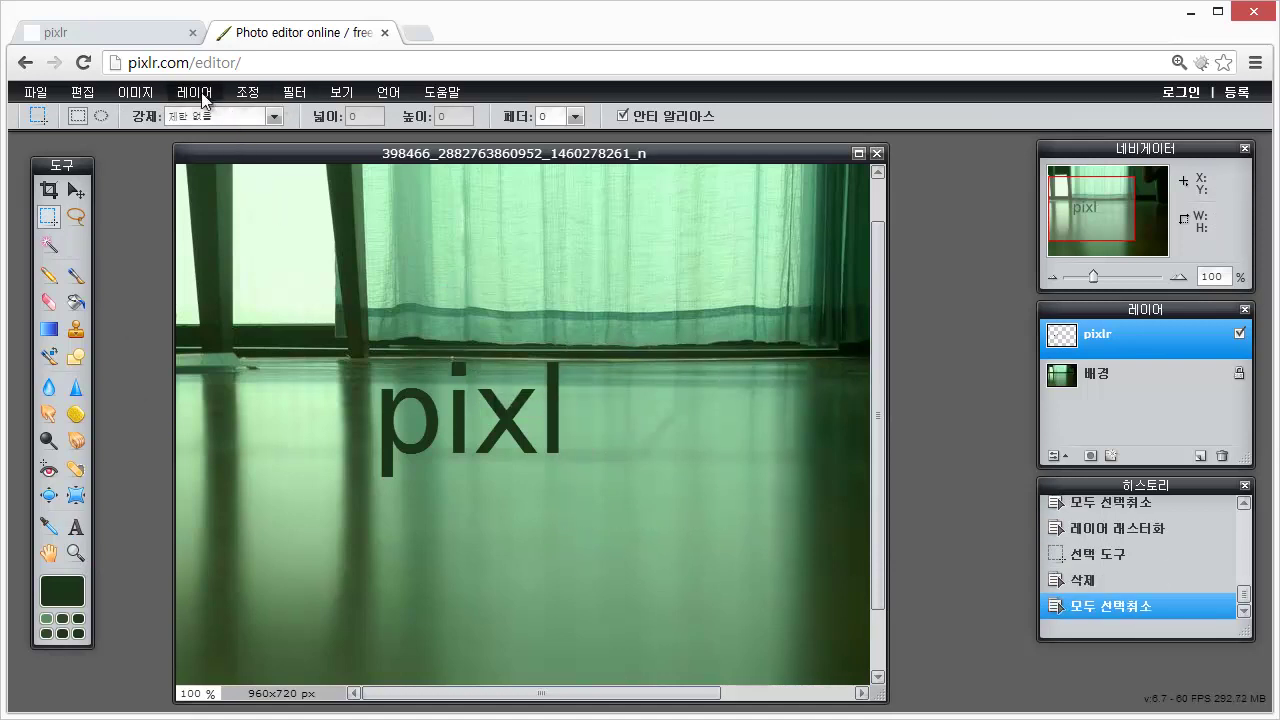
left_click(194, 91)
mouse_move(294, 91)
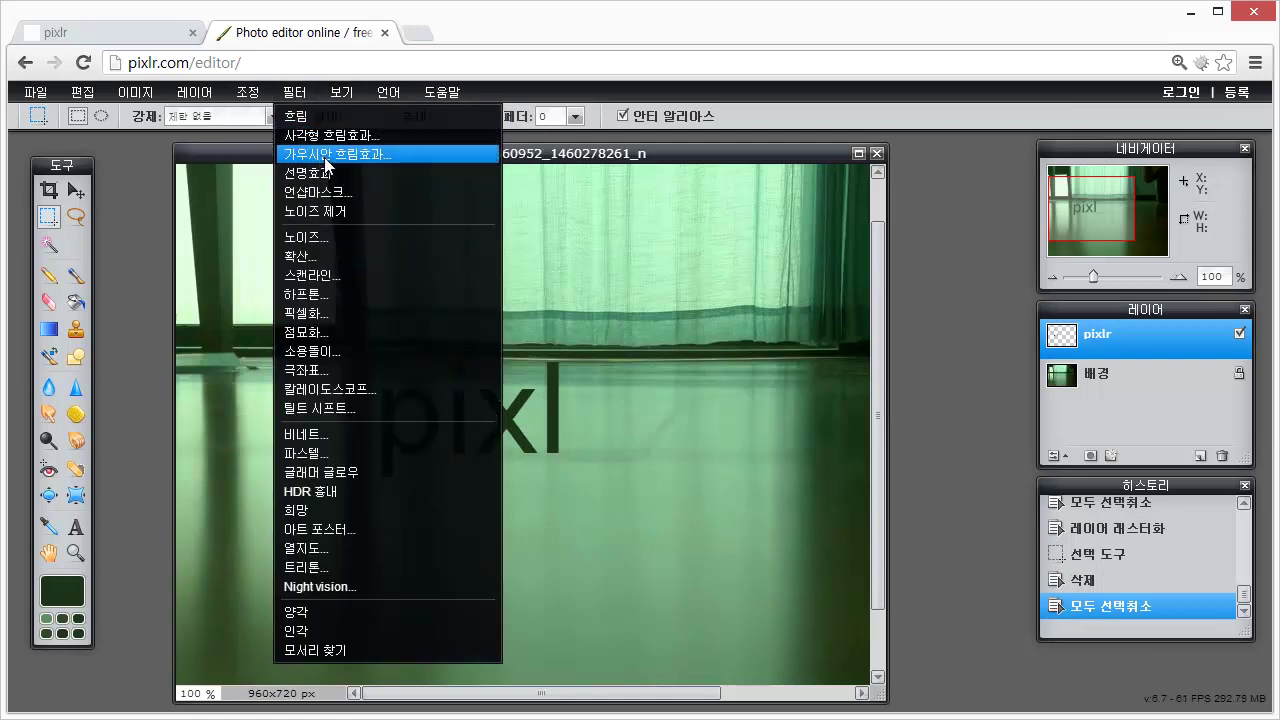
left_click(331, 156)
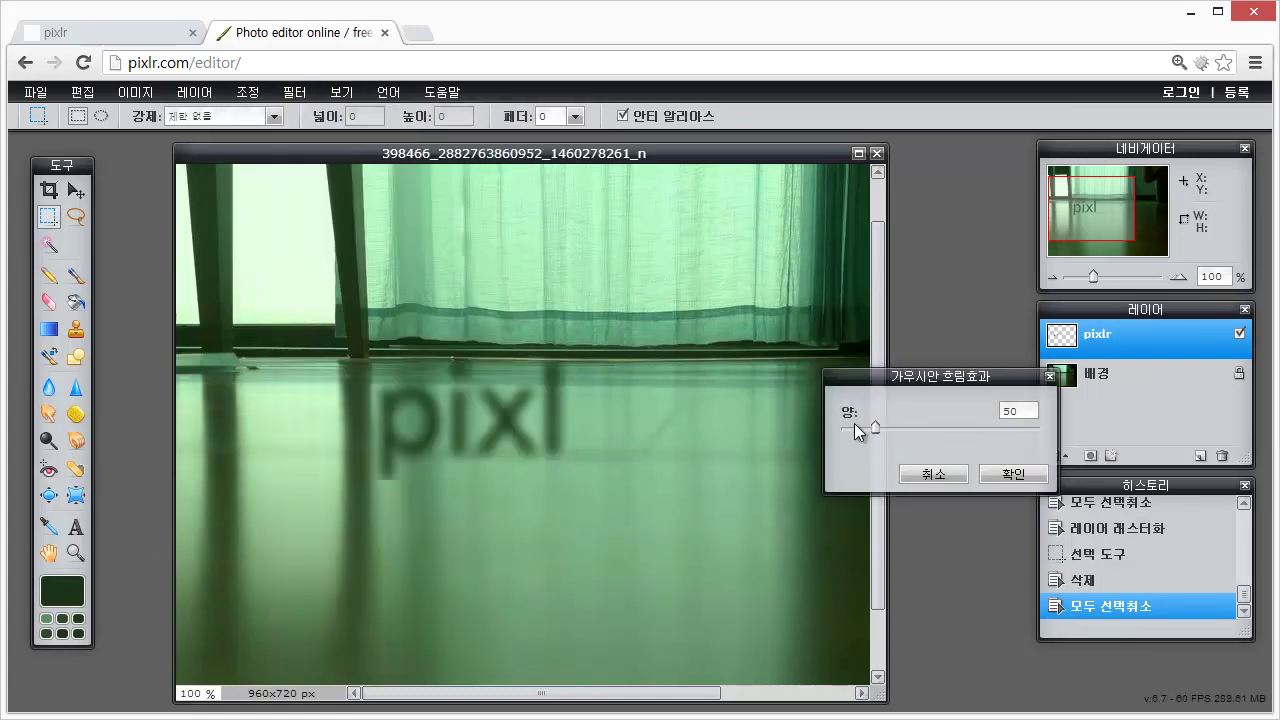
left_click_drag(867, 430, 869, 430)
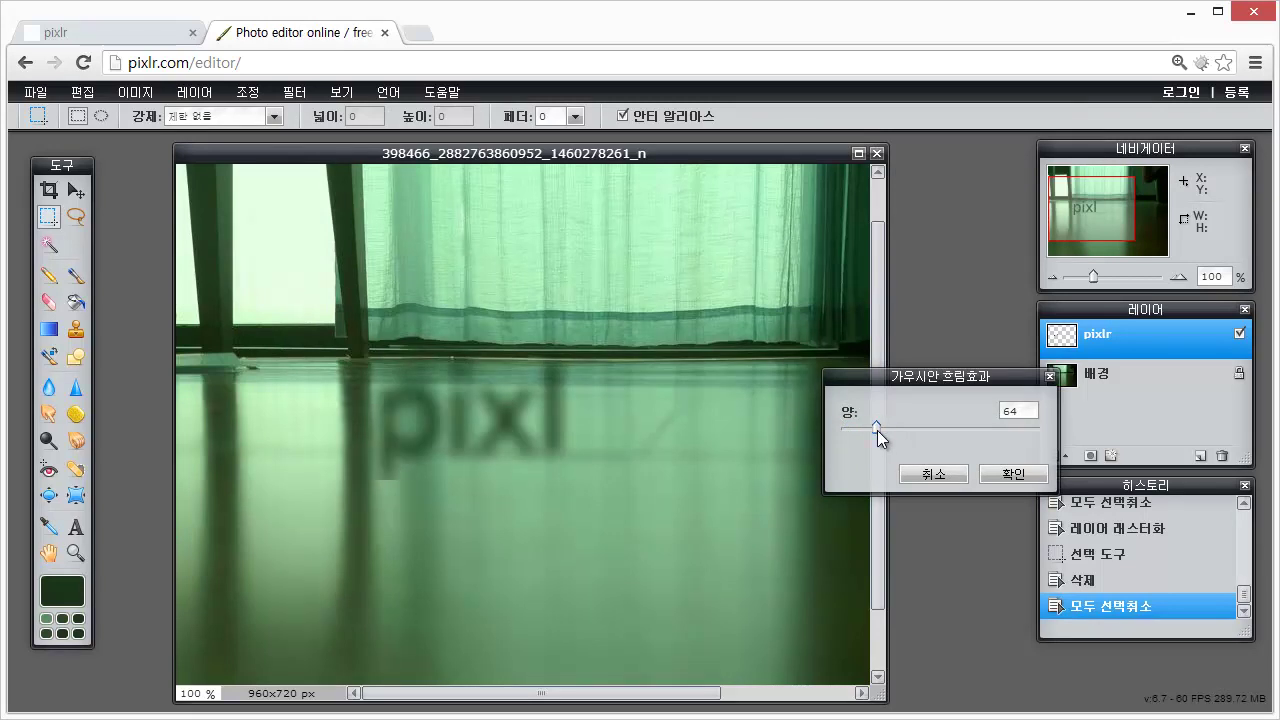
left_click(1015, 475)
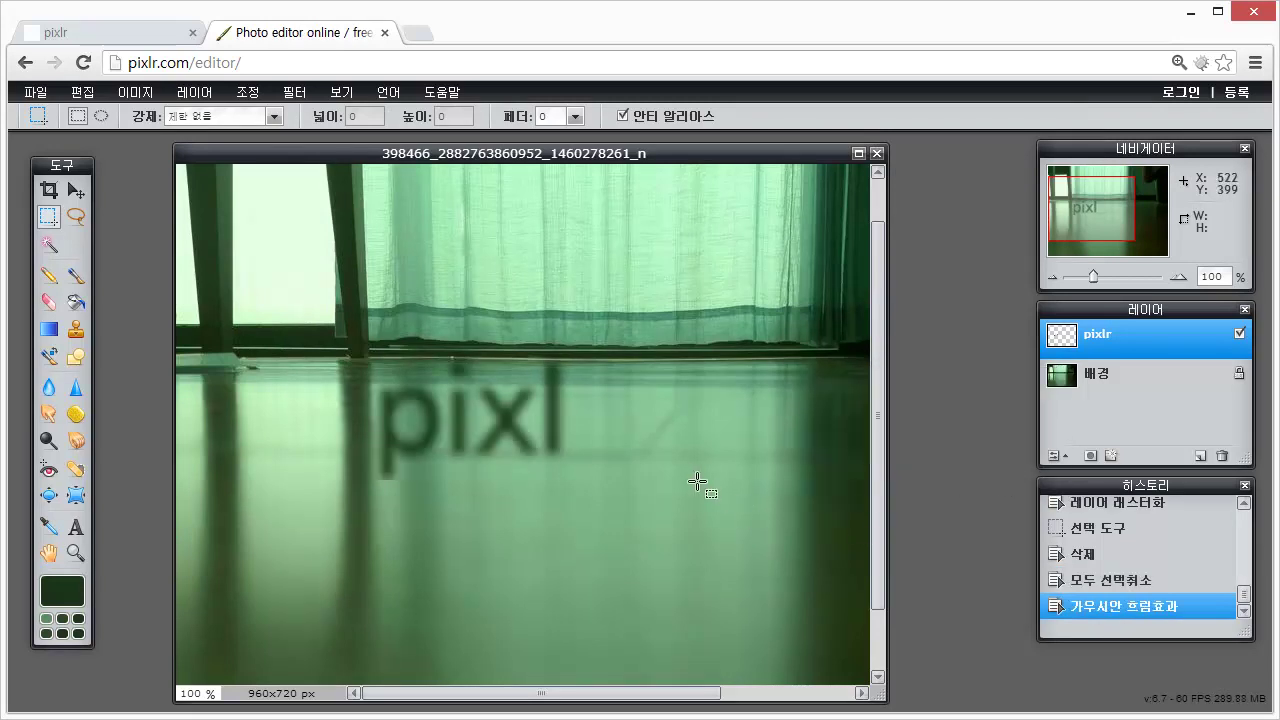
key("ctrl+z")
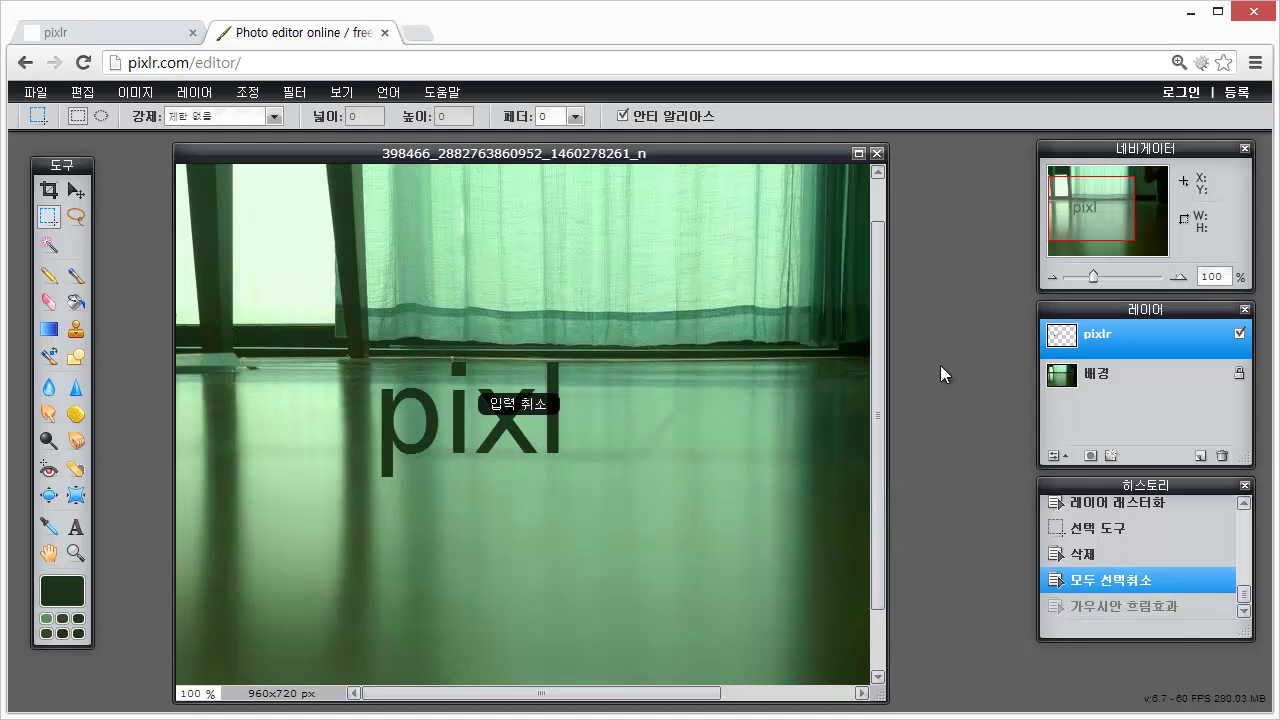
left_click(1103, 386)
left_click(1112, 343)
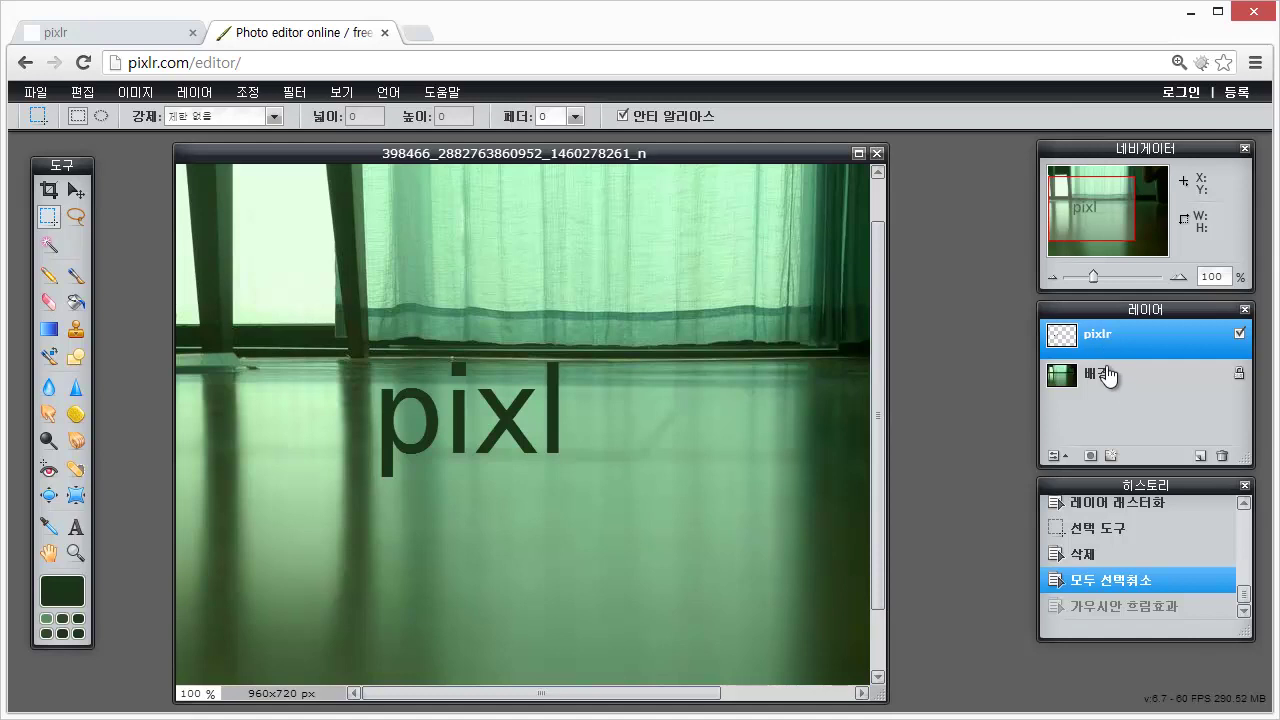
- With the text layer selected, use 레이어 > 아래 레이어와 병합 to merge it into the background
left_click(1108, 380)
left_click(1114, 355)
left_click(188, 92)
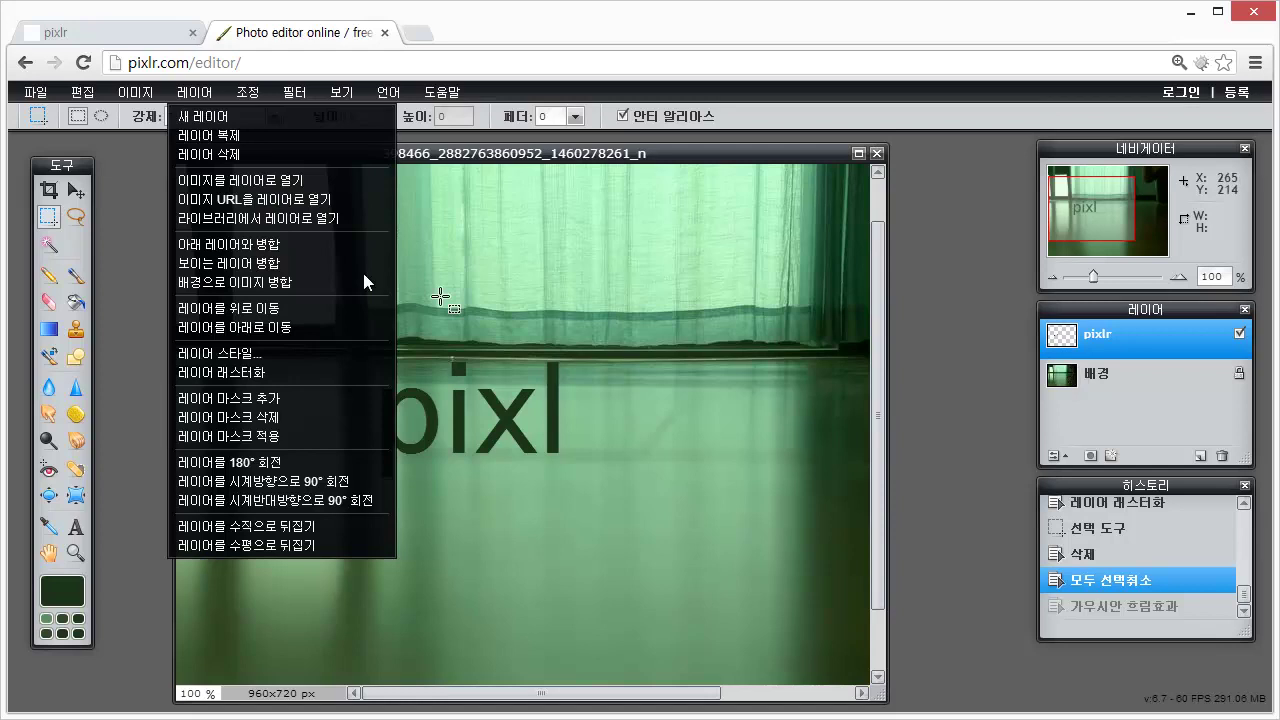
left_click(303, 183)
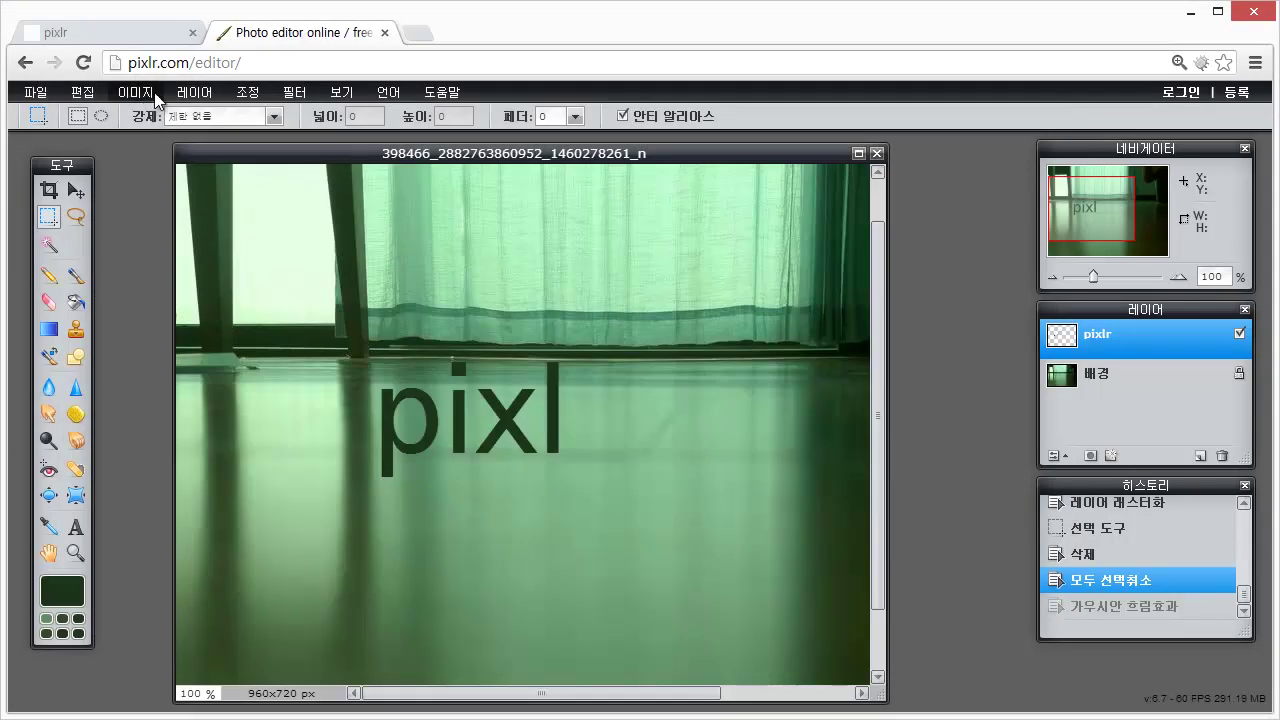
left_click(177, 94)
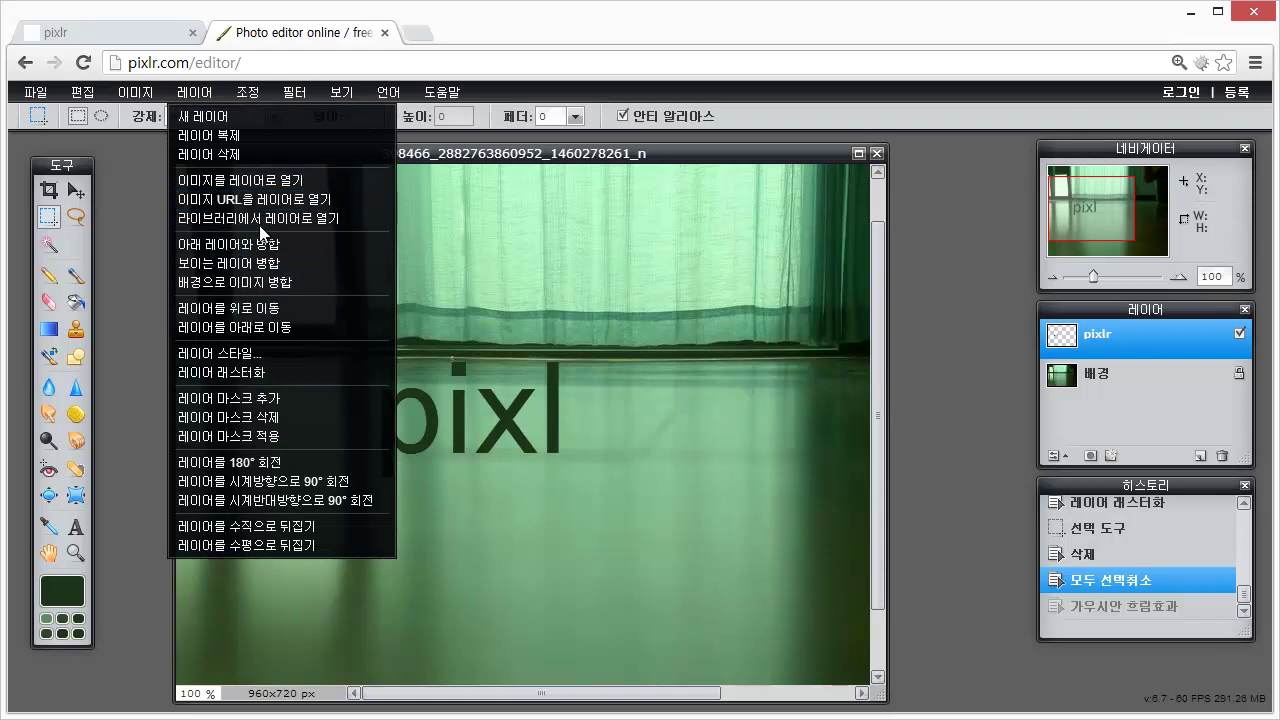
left_click(263, 246)
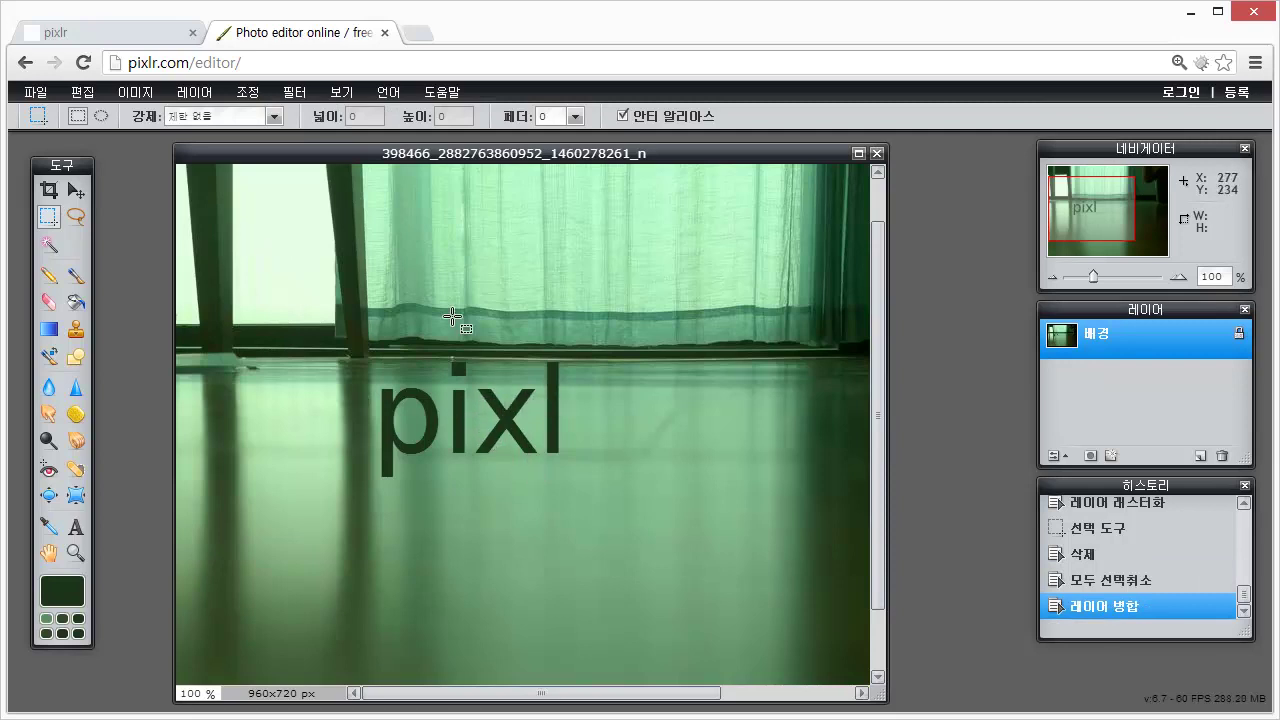
- Delete a tall rectangle over the xl letters, then undo the deletion and selection
left_click_drag(650, 270, 474, 550)
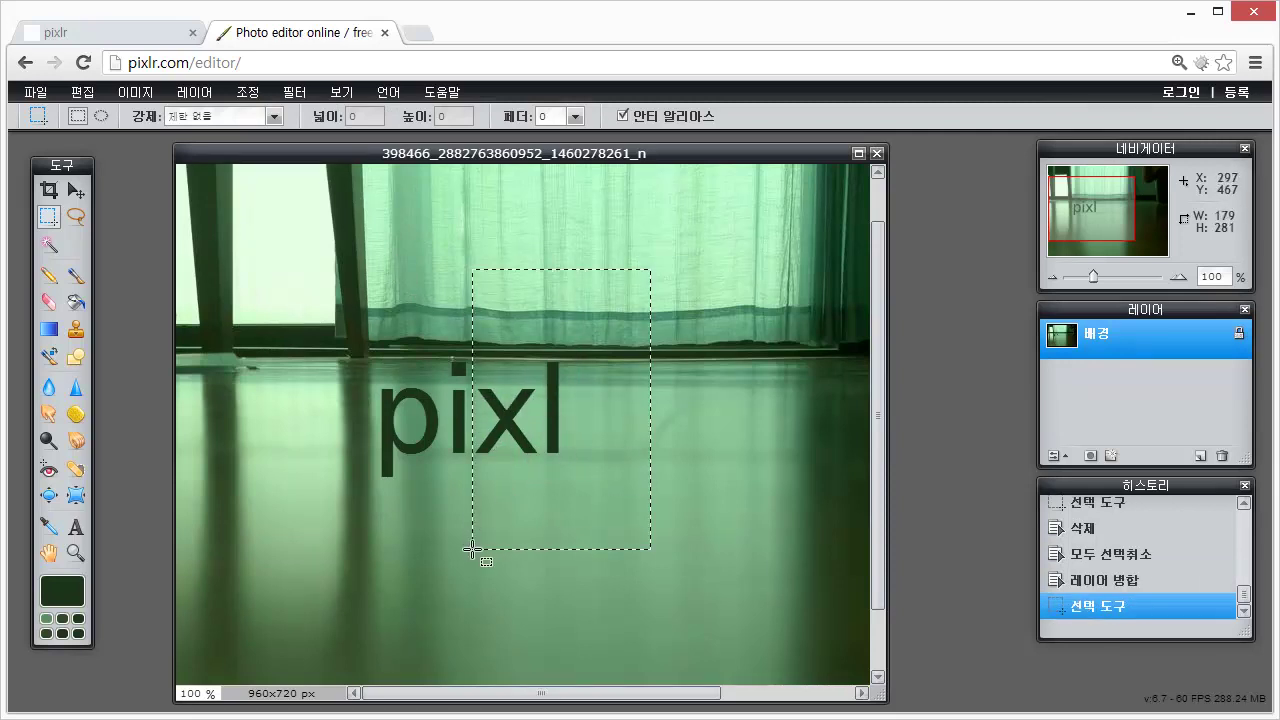
key("Delete")
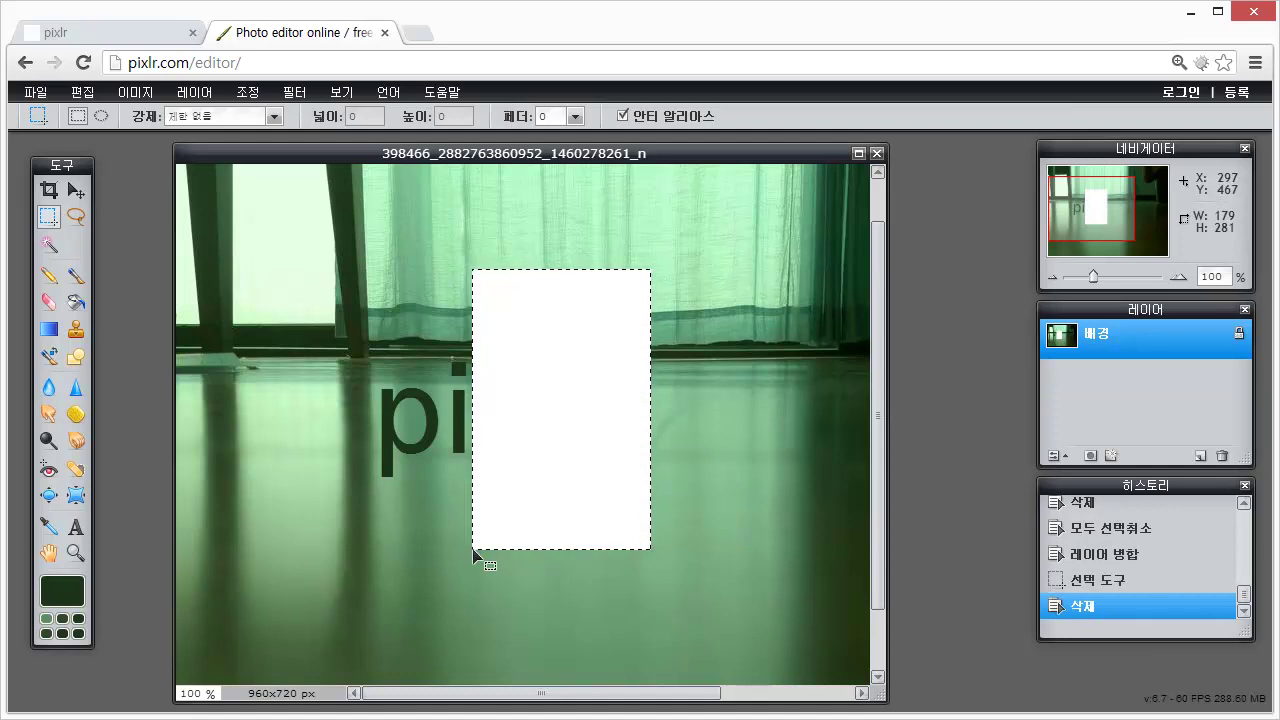
key("ctrl+z")
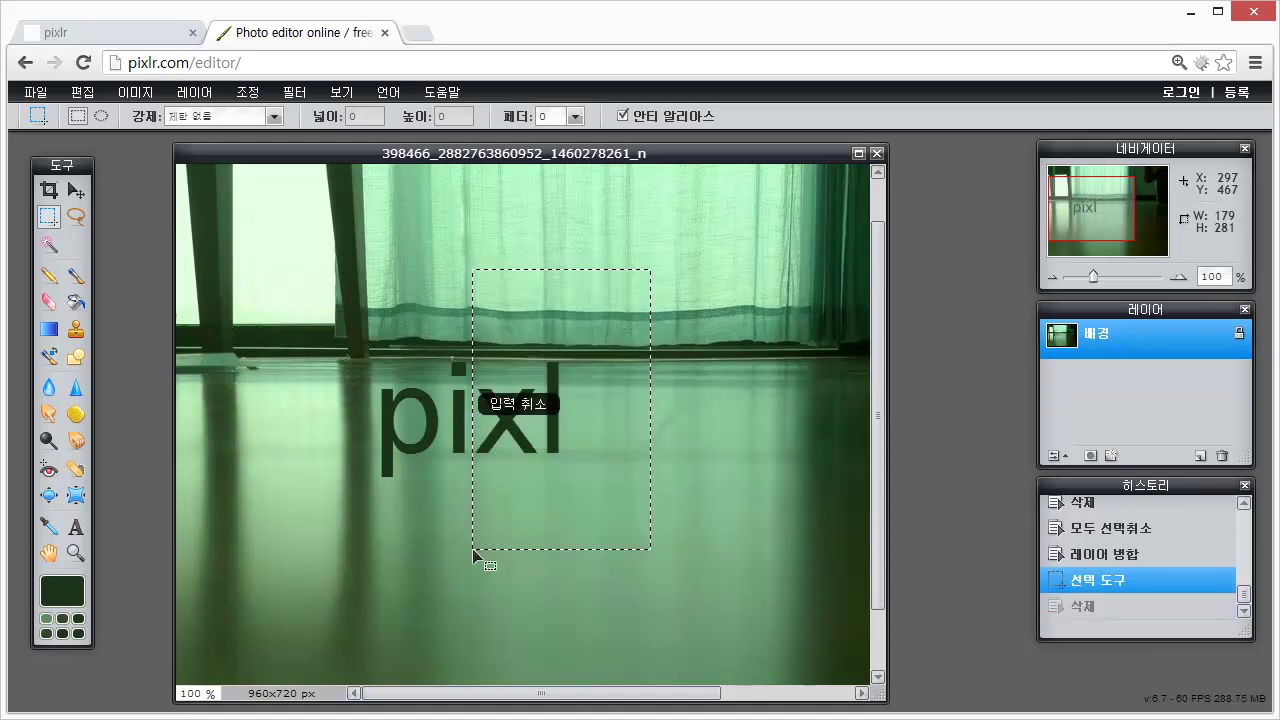
key("ctrl+z")
key("ctrl+z")
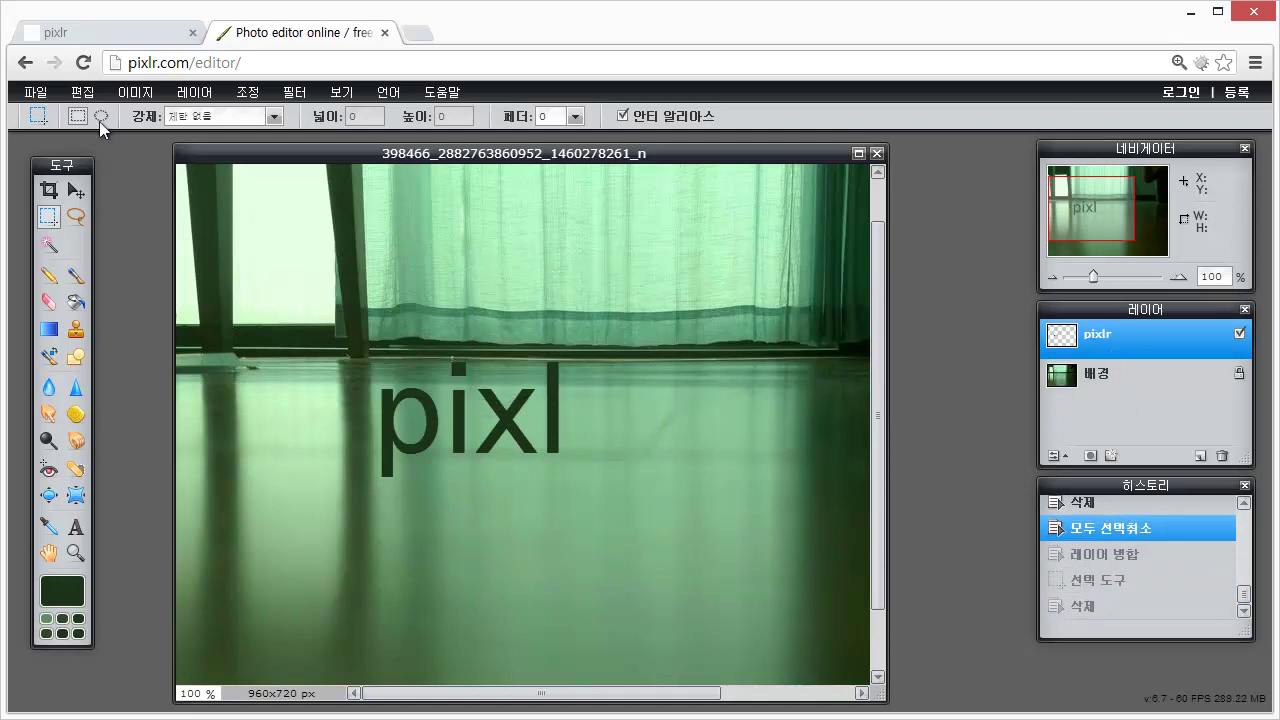
left_click(194, 91)
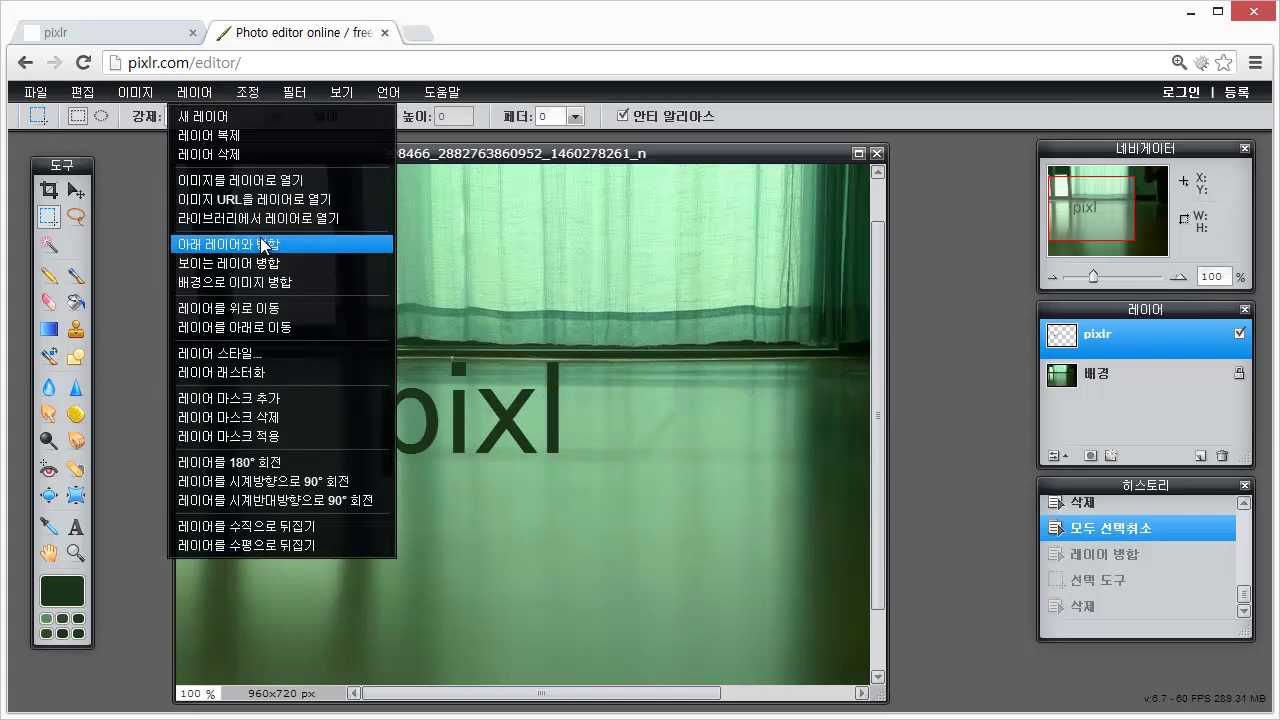